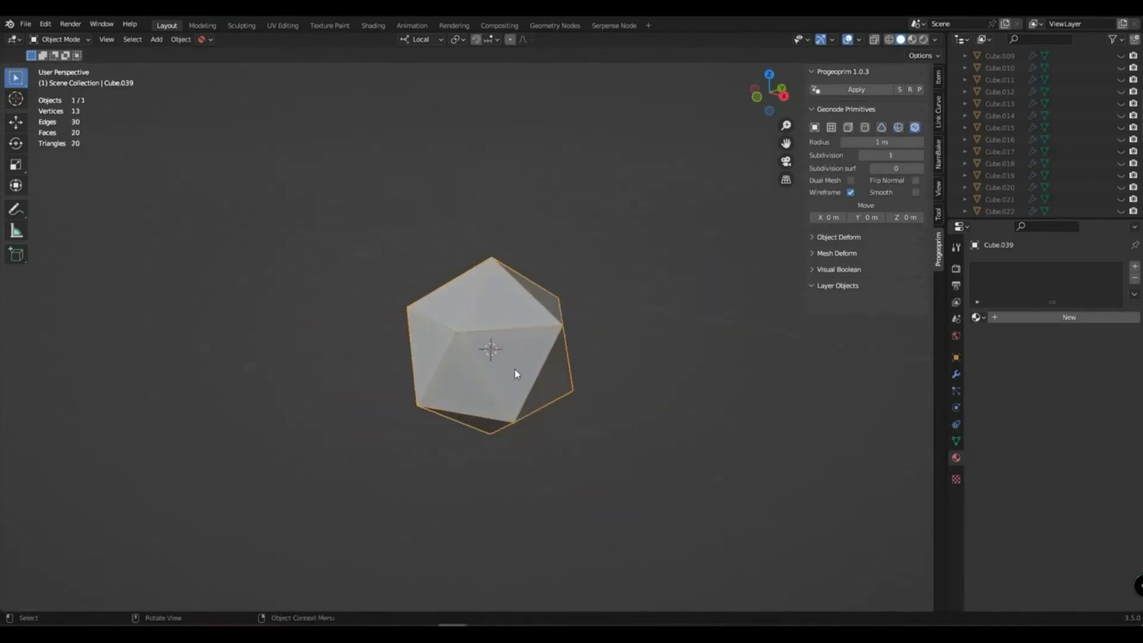
# Make the primitive an icosphere with Subdivision 3, and duplicate the centre cylinder in place.
pyautogui.moveTo(862, 154); pyautogui.dragTo(920, 158)
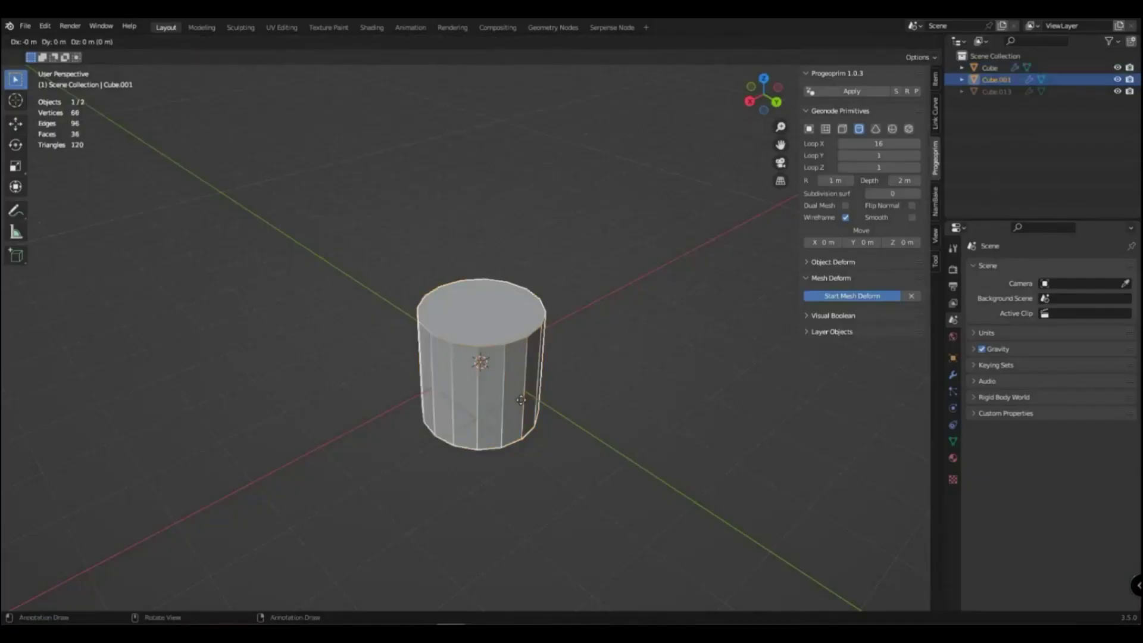
pyautogui.rightClick(521, 400)
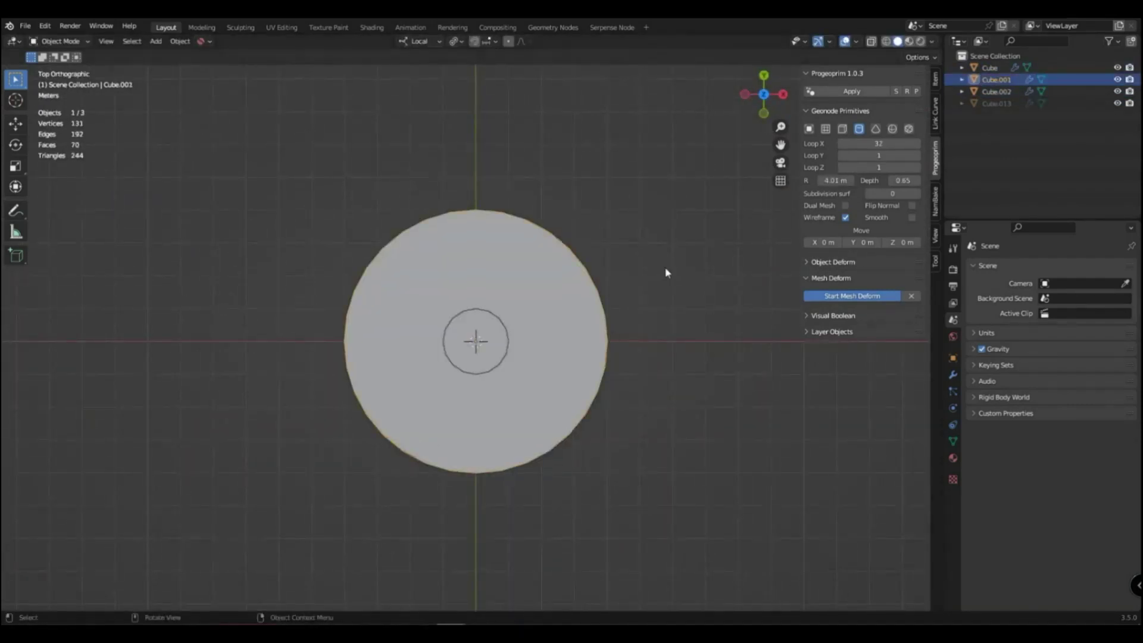
# Reduce the disc to a triangle with Loop X 3 and place a cylinder copy at its tip.
pyautogui.moveTo(878, 143); pyautogui.dragTo(845, 144)
pyautogui.click(462, 361)
pyautogui.hotkey('shift', 'd')
pyautogui.press('x')
pyautogui.click(568, 336)
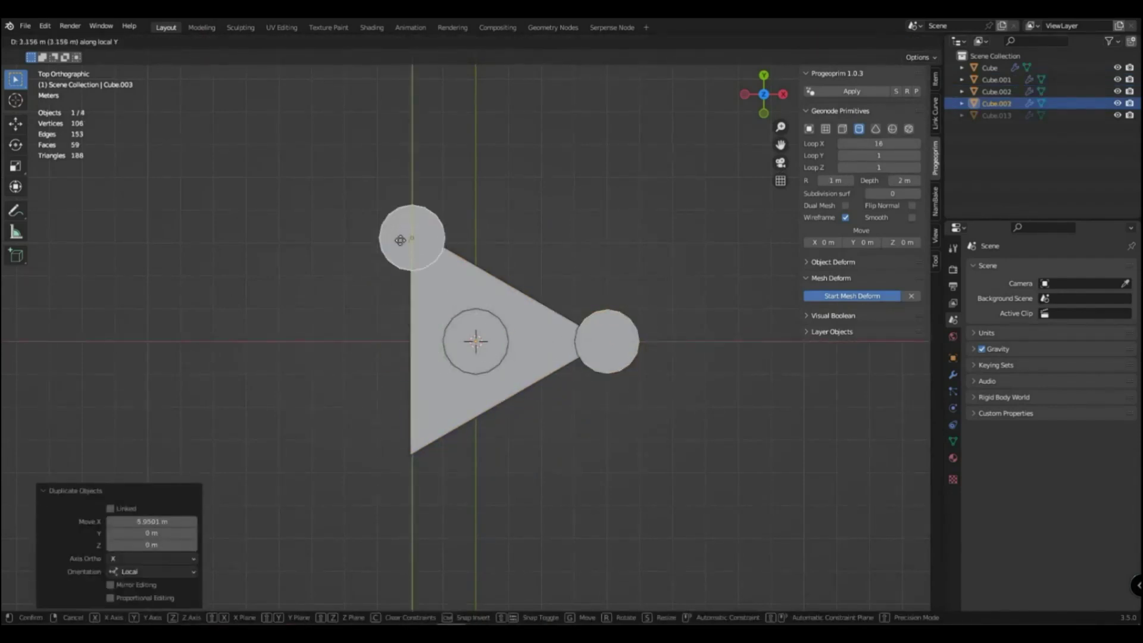
# Place another cylinder copy along Y at the bottom-left corner, viewed in perspective.
pyautogui.hotkey('shift', 'd')
pyautogui.press('y')
pyautogui.click(532, 441)
pyautogui.moveTo(532, 440)
pyautogui.mouseDown(button='middle')
pyautogui.moveTo(573, 470)
pyautogui.moveTo(551, 426)
pyautogui.mouseUp(button='middle')
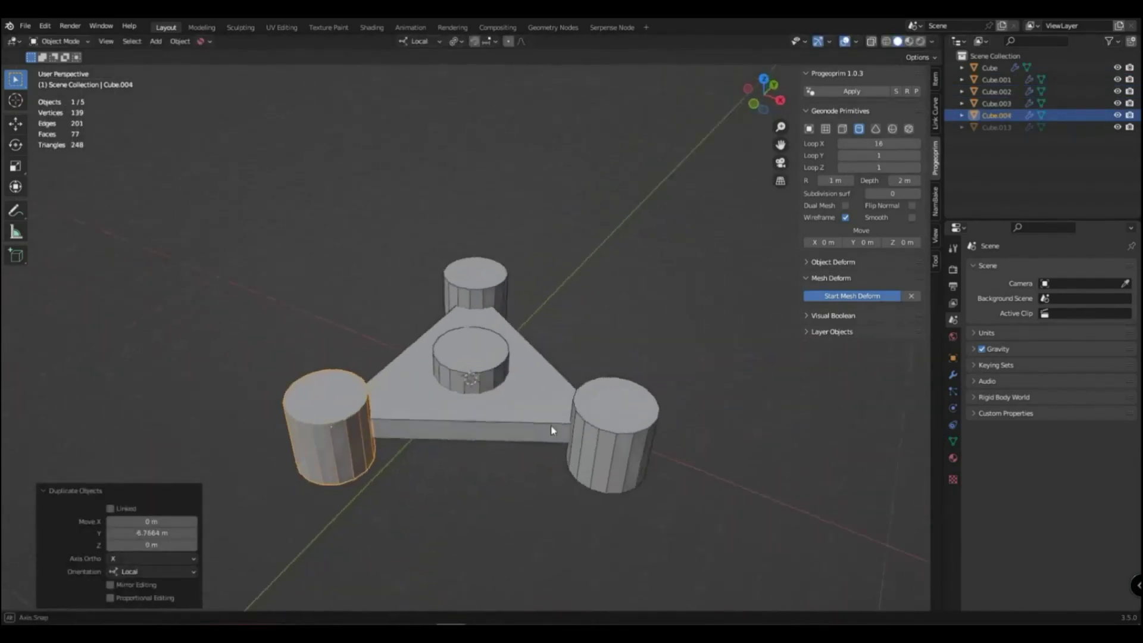
pyautogui.click(592, 466)
pyautogui.moveTo(592, 466); pyautogui.dragTo(553, 449, button='middle')
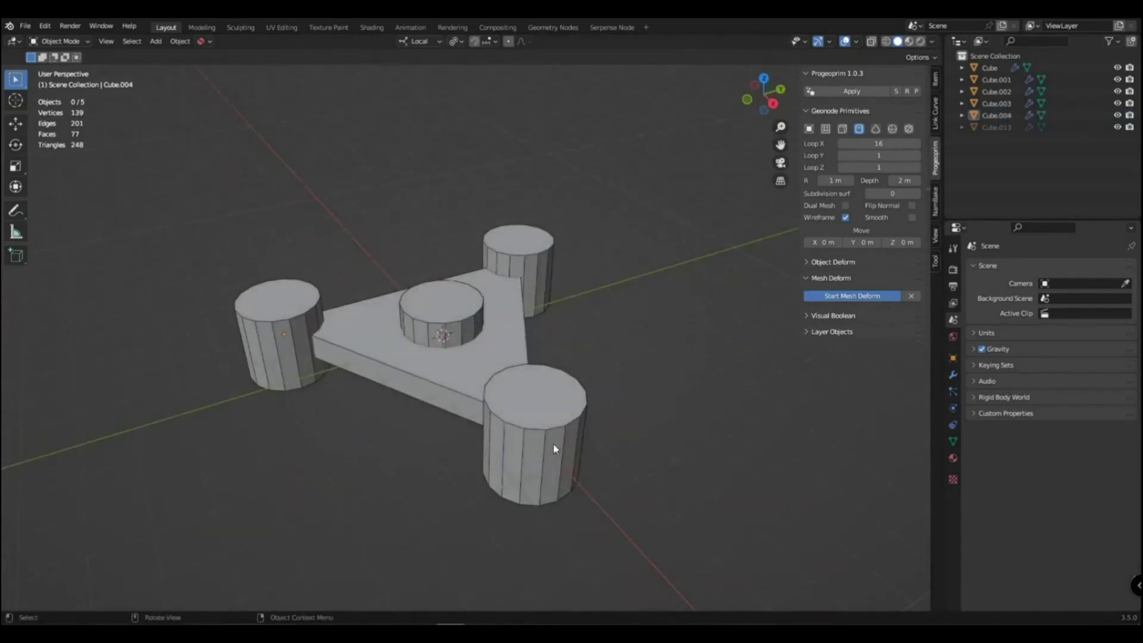
# Select the triangular base and bring back the round disc.
pyautogui.click(552, 449)
pyautogui.press('Return')
pyautogui.click(684, 359)
# Select the three outer cylinders and the centre cylinder, with the disc base active.
pyautogui.click(536, 428)
pyautogui.keyDown('shift'); pyautogui.click(531, 252); pyautogui.keyUp('shift')
pyautogui.keyDown('shift'); pyautogui.click(280, 345); pyautogui.keyUp('shift')
pyautogui.keyDown('shift'); pyautogui.click(429, 313); pyautogui.keyUp('shift')
pyautogui.keyDown('shift'); pyautogui.click(415, 409); pyautogui.keyUp('shift')
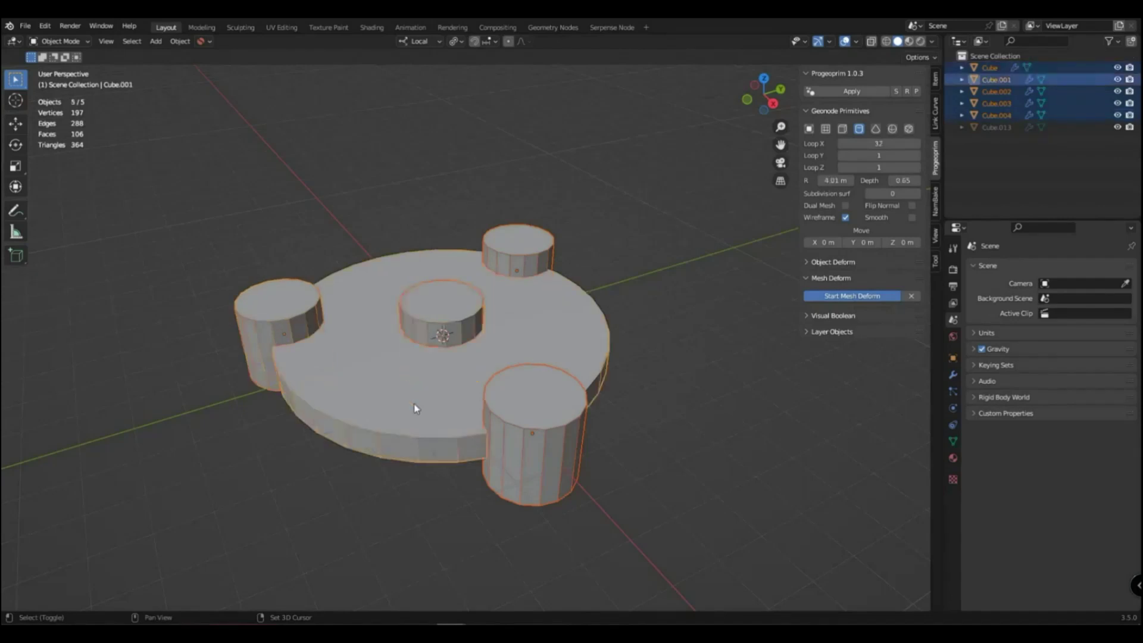
# Add a Visual Boolean layer from the cylinders and set it to Union.
pyautogui.click(805, 278)
pyautogui.click(805, 294)
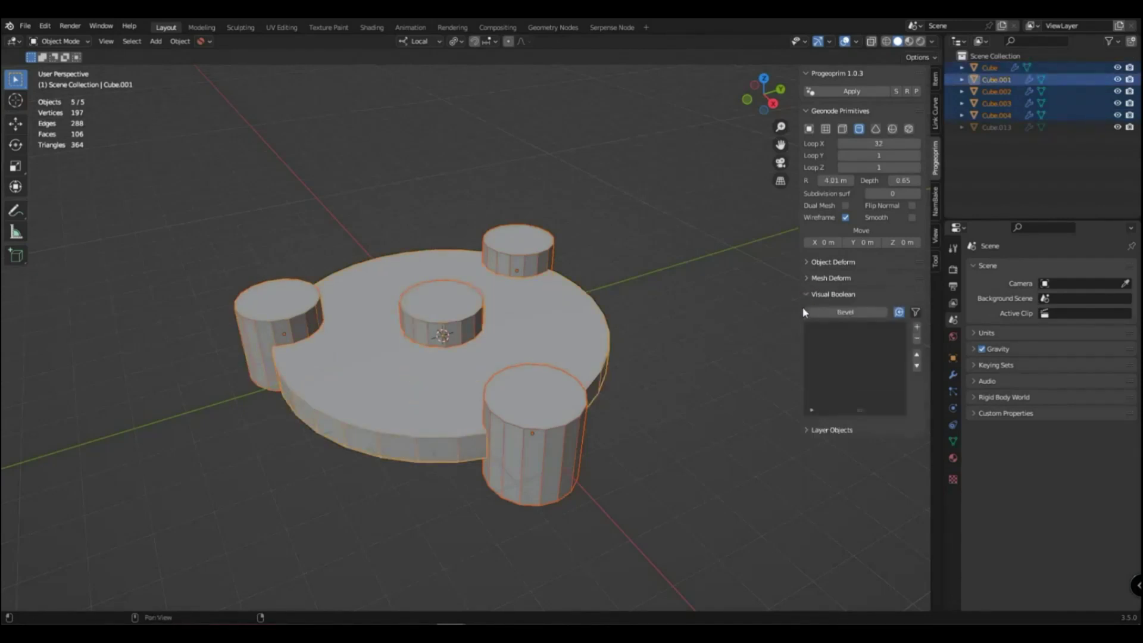
pyautogui.click(918, 328)
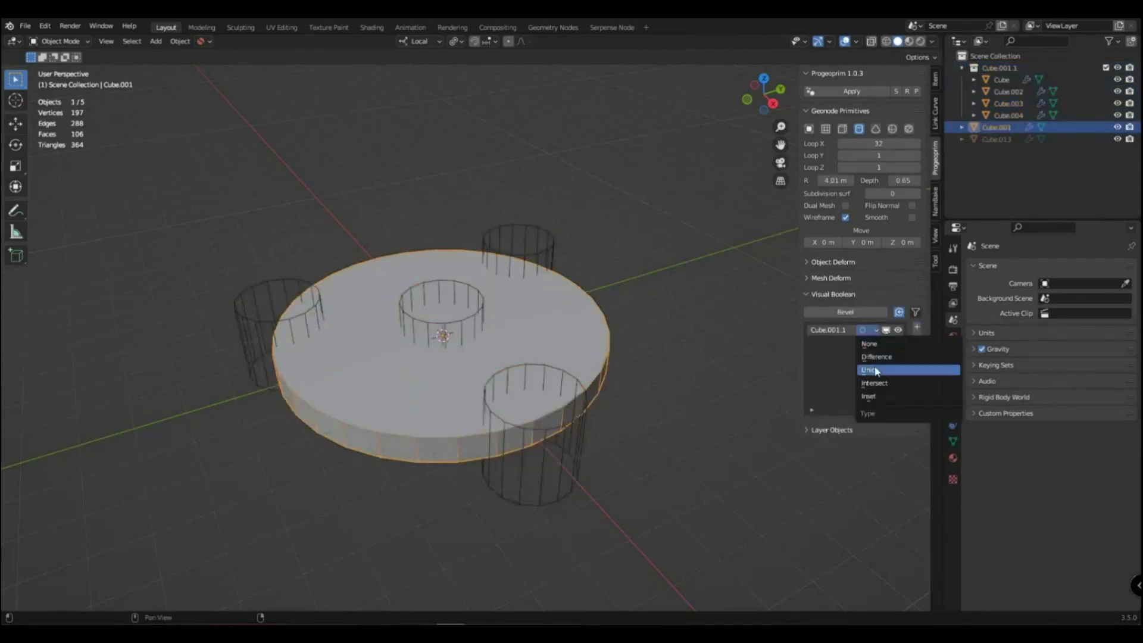
pyautogui.click(875, 369)
# Check the merged disc, toggle the Union cylinders' display, and duplicate the four cylinders.
pyautogui.click(741, 391)
pyautogui.moveTo(492, 352); pyautogui.dragTo(495, 409, button='middle')
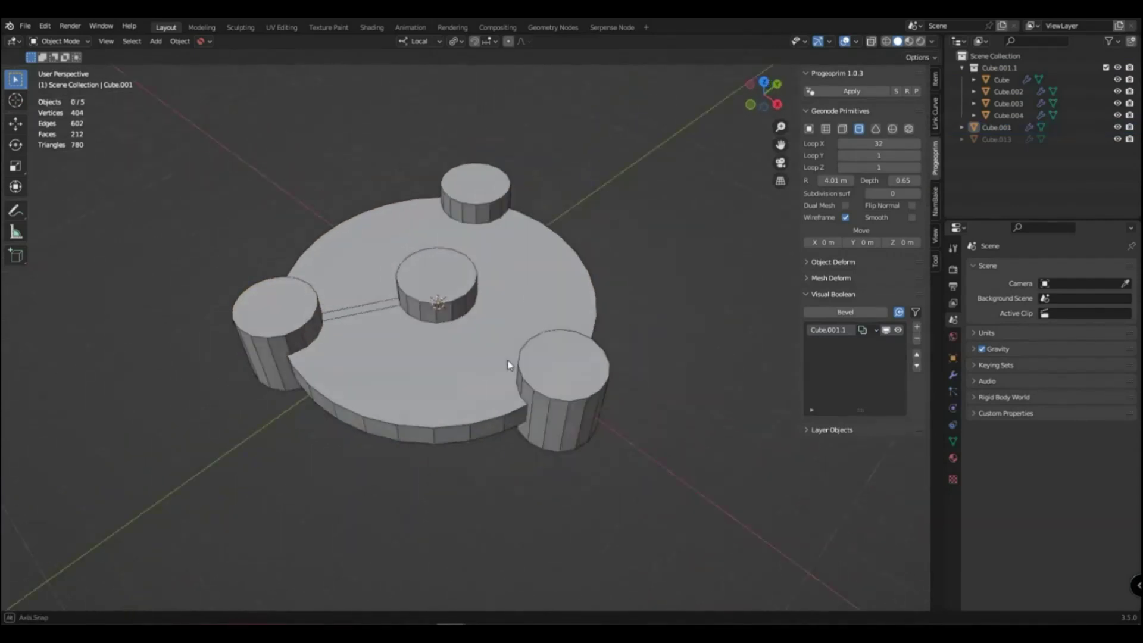
pyautogui.click(662, 479)
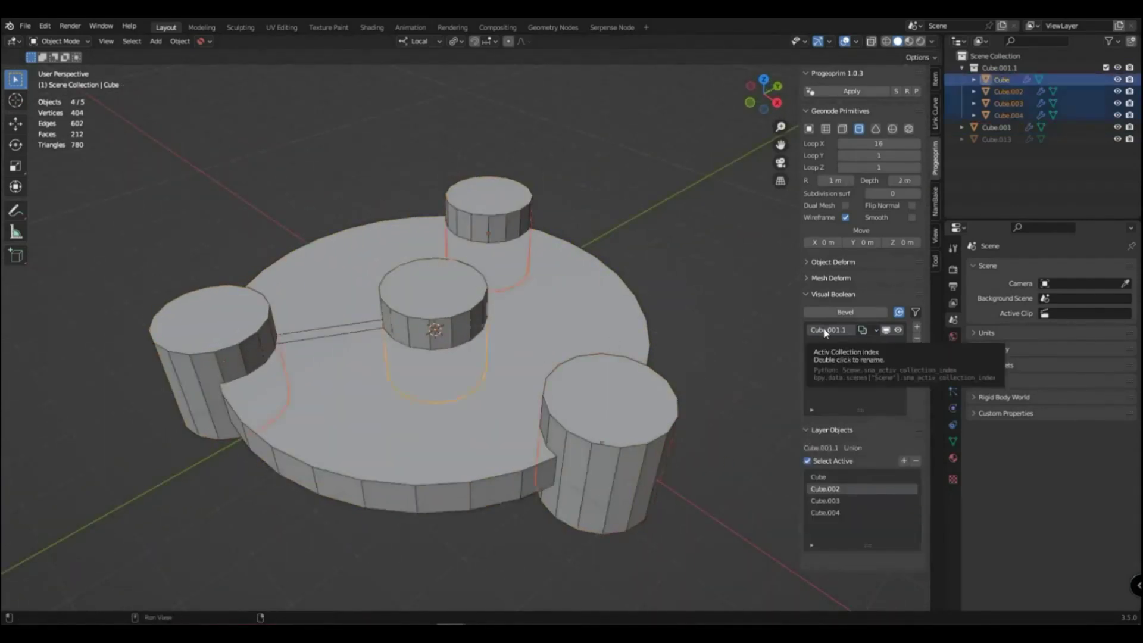
pyautogui.click(819, 476)
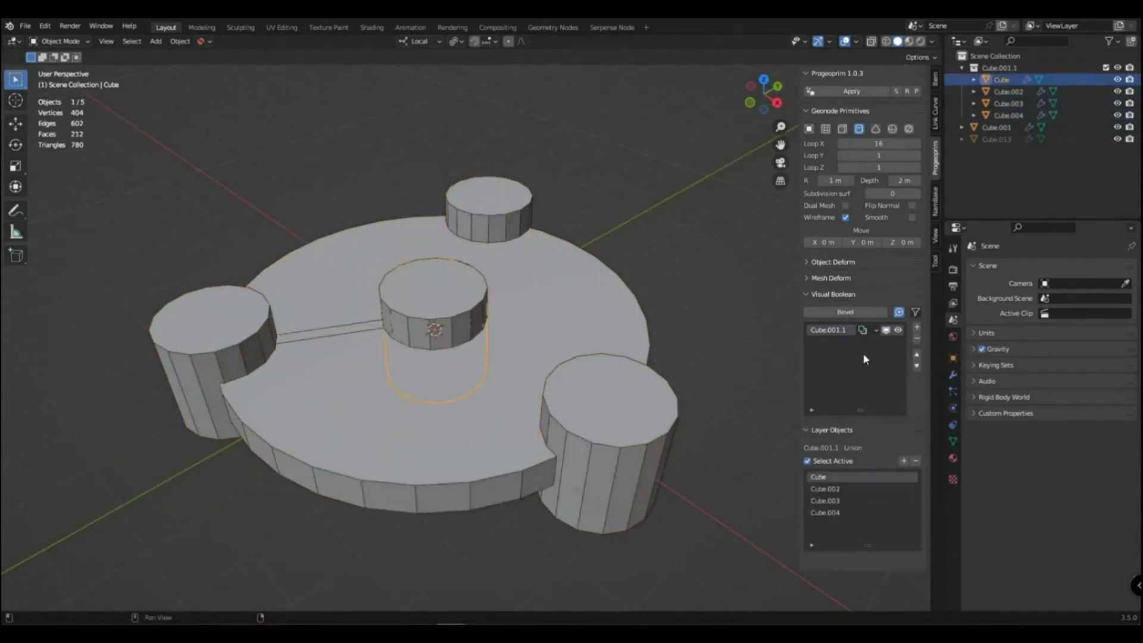
pyautogui.click(898, 331)
pyautogui.click(898, 331)
pyautogui.moveTo(792, 337)
pyautogui.mouseDown(button='middle')
pyautogui.moveTo(756, 337)
pyautogui.moveTo(791, 350)
pyautogui.mouseUp(button='middle')
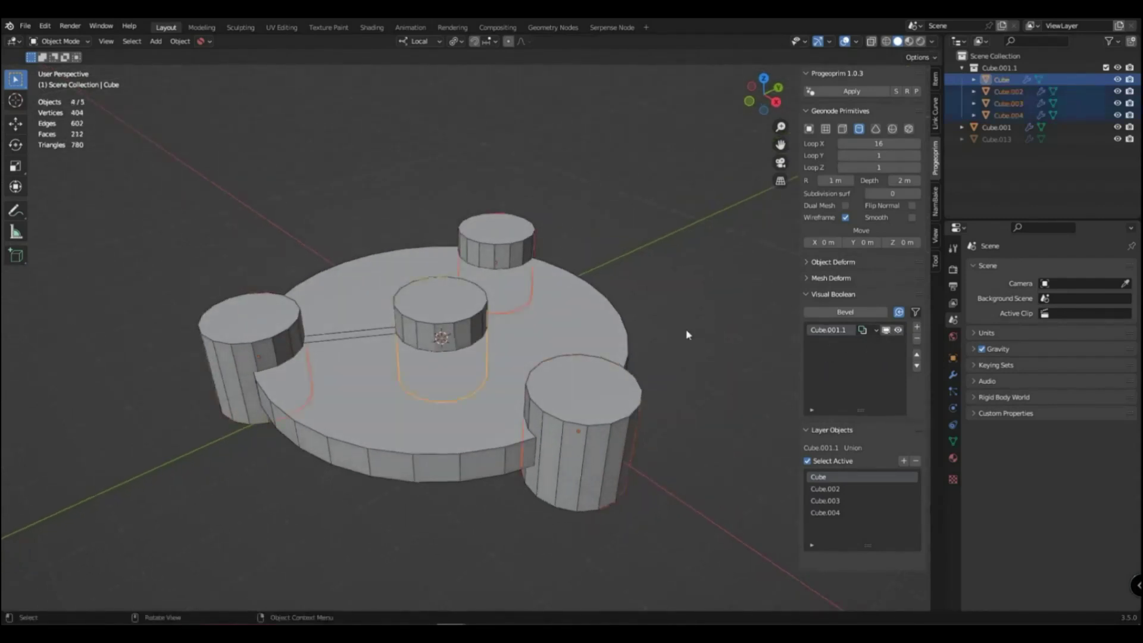
pyautogui.hotkey('shift', 'd')
# Raise the cylinder copies on Z and narrow their radius to 0.69 m.
pyautogui.press('g')
pyautogui.press('z')
pyautogui.moveTo(835, 181); pyautogui.dragTo(822, 180)
# Add a Difference boolean layer on the disc base using the narrow copies.
pyautogui.keyDown('shift'); pyautogui.click(369, 381); pyautogui.keyUp('shift')
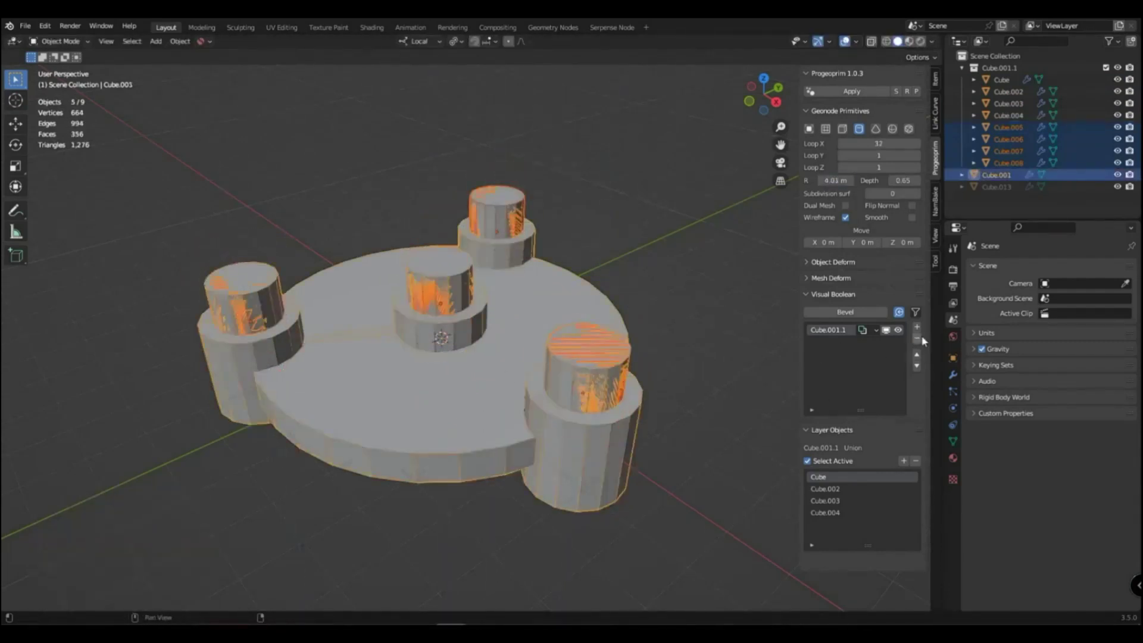
pyautogui.click(917, 328)
pyautogui.click(875, 342)
pyautogui.click(876, 369)
pyautogui.moveTo(536, 334)
pyautogui.mouseDown(button='middle')
pyautogui.moveTo(527, 396)
pyautogui.moveTo(576, 346)
pyautogui.mouseUp(button='middle')
# Raise the cutter cylinders 0.41 m along Z and clear the selection.
pyautogui.click(828, 341)
pyautogui.press('g')
pyautogui.press('z')
pyautogui.click(454, 310)
pyautogui.moveTo(454, 310)
pyautogui.mouseDown(button='middle')
pyautogui.moveTo(454, 358)
pyautogui.moveTo(464, 297)
pyautogui.mouseUp(button='middle')
pyautogui.click(632, 337)
pyautogui.hotkey('alt', 'a')
# Set the cutters to 16 sides with a second loop along their height.
pyautogui.click(827, 341)
pyautogui.moveTo(879, 144); pyautogui.dragTo(863, 143)
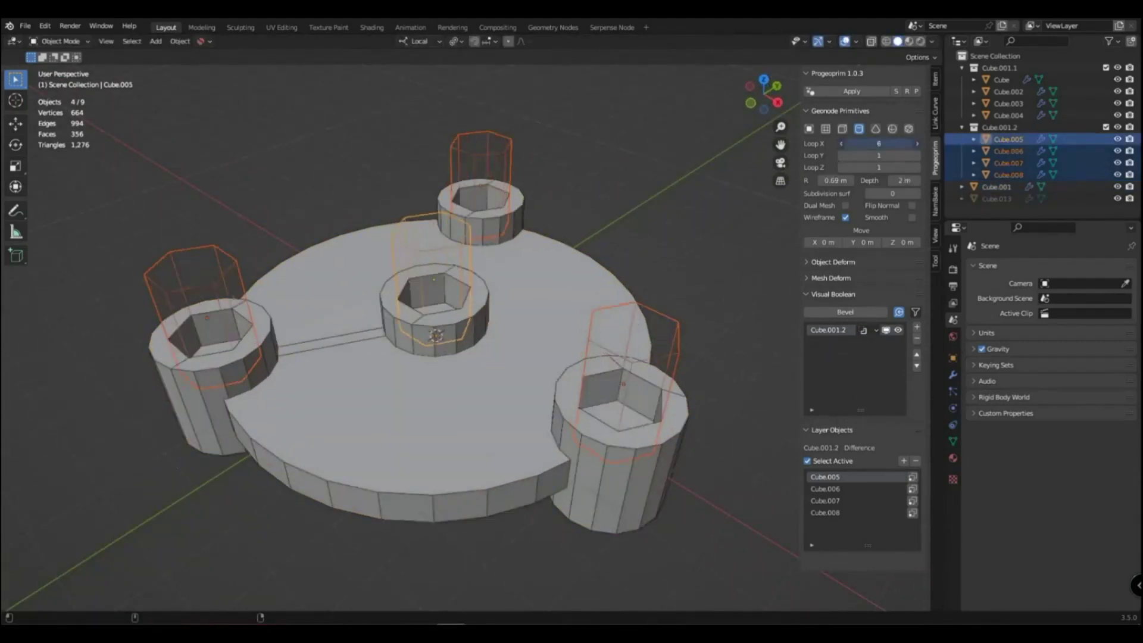
pyautogui.moveTo(797, 215); pyautogui.dragTo(798, 202, button='middle')
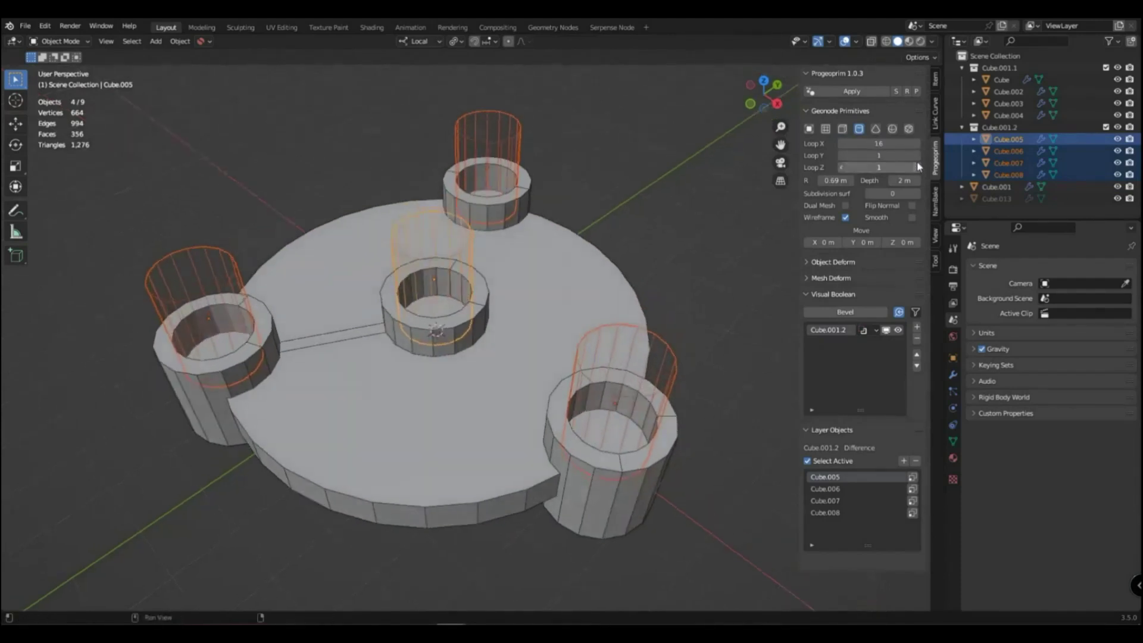
pyautogui.moveTo(604, 268)
pyautogui.mouseDown(button='middle')
pyautogui.moveTo(607, 327)
pyautogui.moveTo(601, 267)
pyautogui.mouseUp(button='middle')
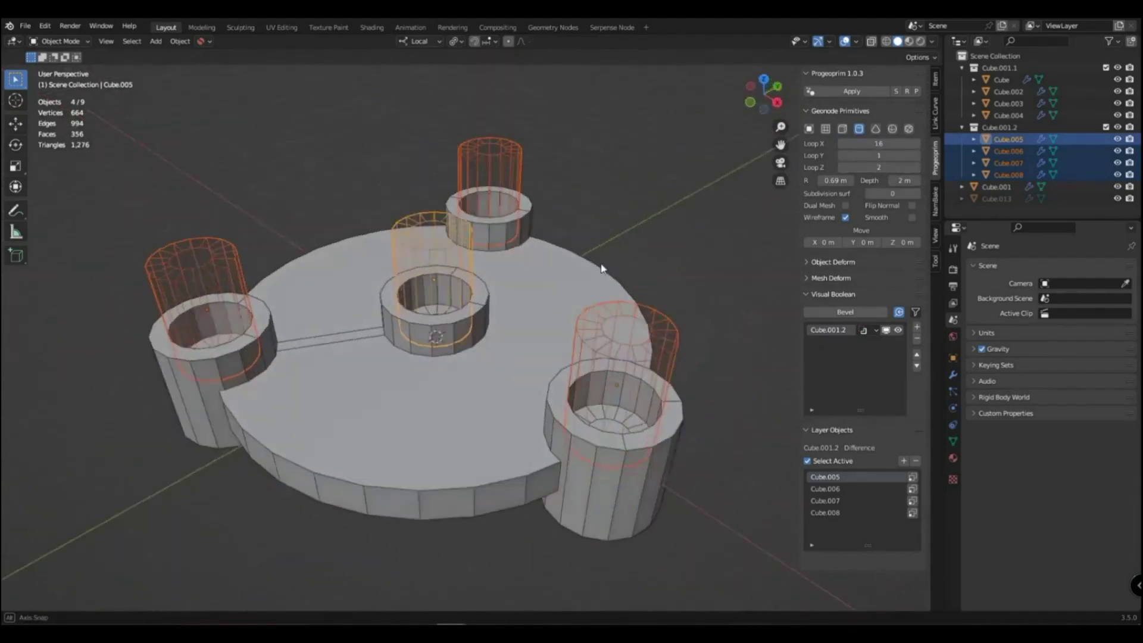
pyautogui.hotkey('alt', 'a')
# Adjust the Union cylinders' side count, then select the hole-cutter cylinders.
pyautogui.click(827, 331)
pyautogui.moveTo(879, 144); pyautogui.dragTo(875, 143)
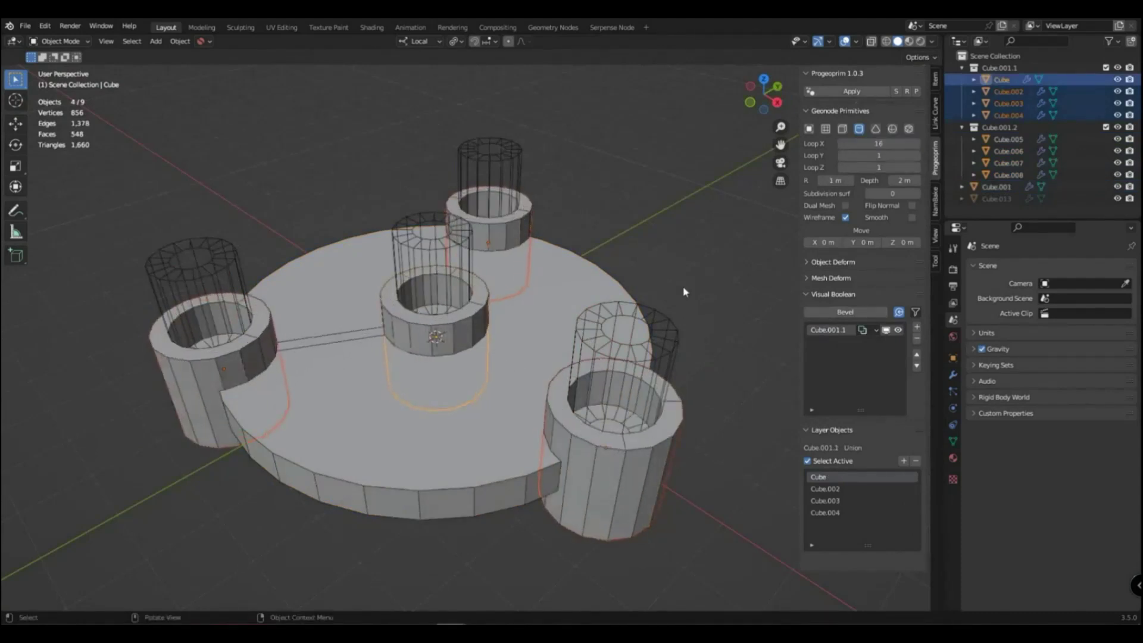
pyautogui.click(673, 340)
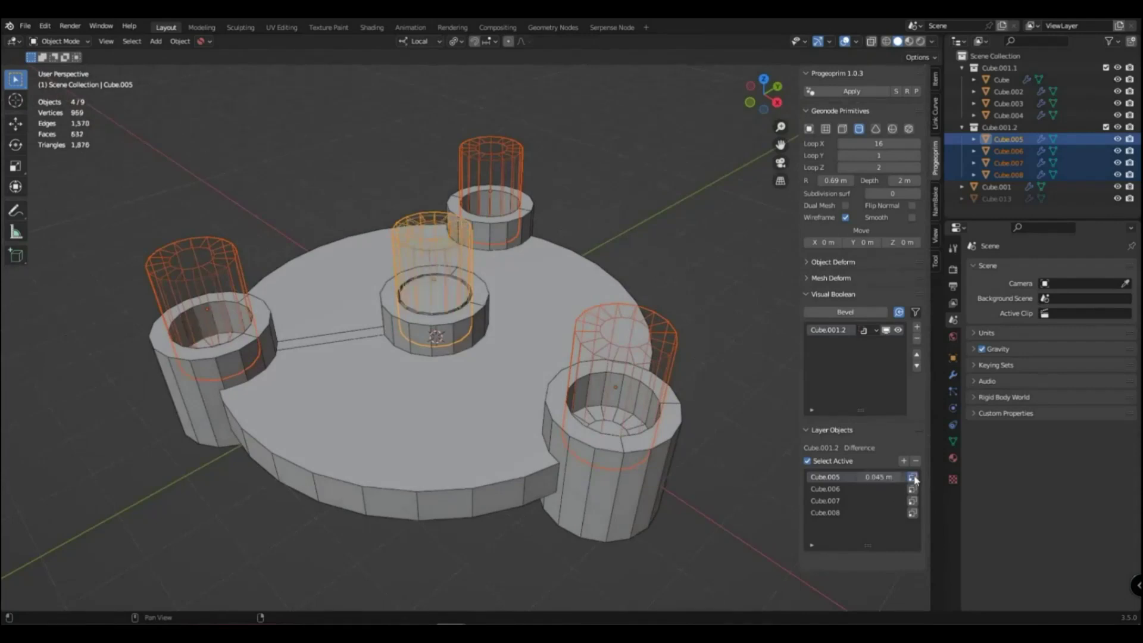
# Toggle bevels on the cutter holes, hide the cutters, and turn off three bevels.
pyautogui.moveTo(519, 320); pyautogui.dragTo(523, 309, button='middle')
pyautogui.moveTo(912, 489); pyautogui.dragTo(915, 521)
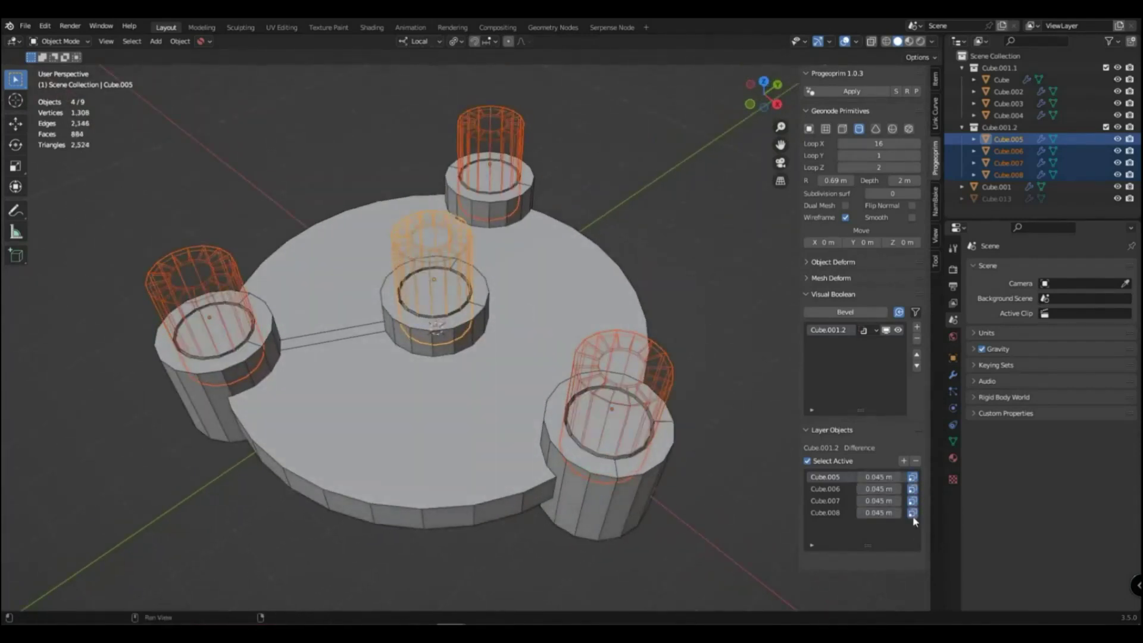
pyautogui.moveTo(497, 326); pyautogui.dragTo(679, 351, button='middle')
pyautogui.press('h')
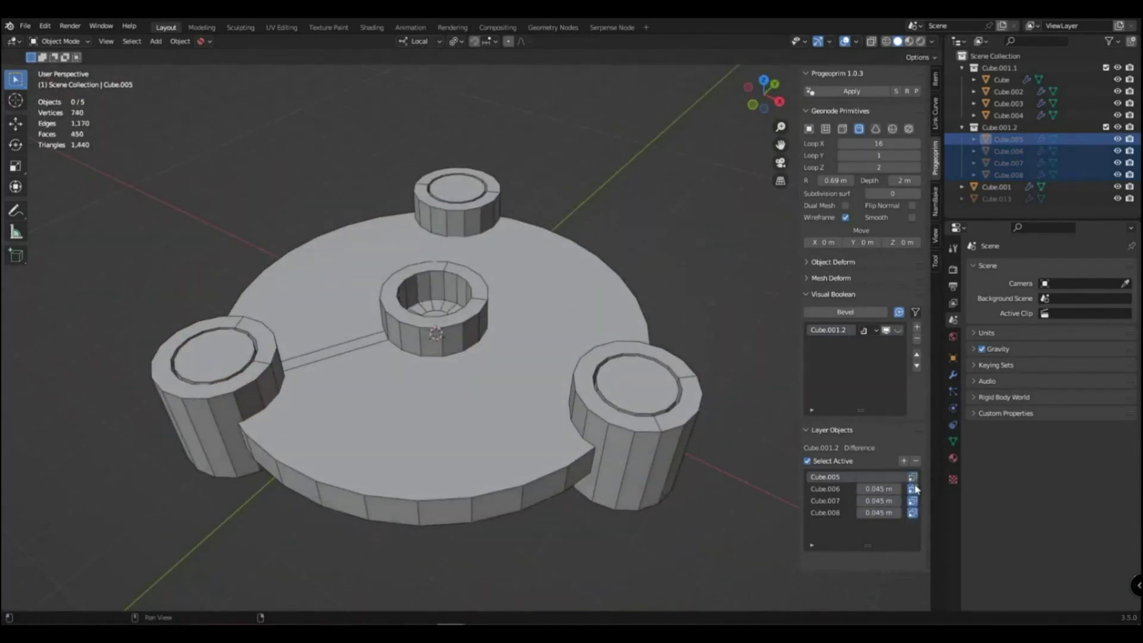
pyautogui.moveTo(913, 488); pyautogui.dragTo(912, 513)
# Add one side to the cutters and test a bevel on one hole's rim.
pyautogui.click(898, 331)
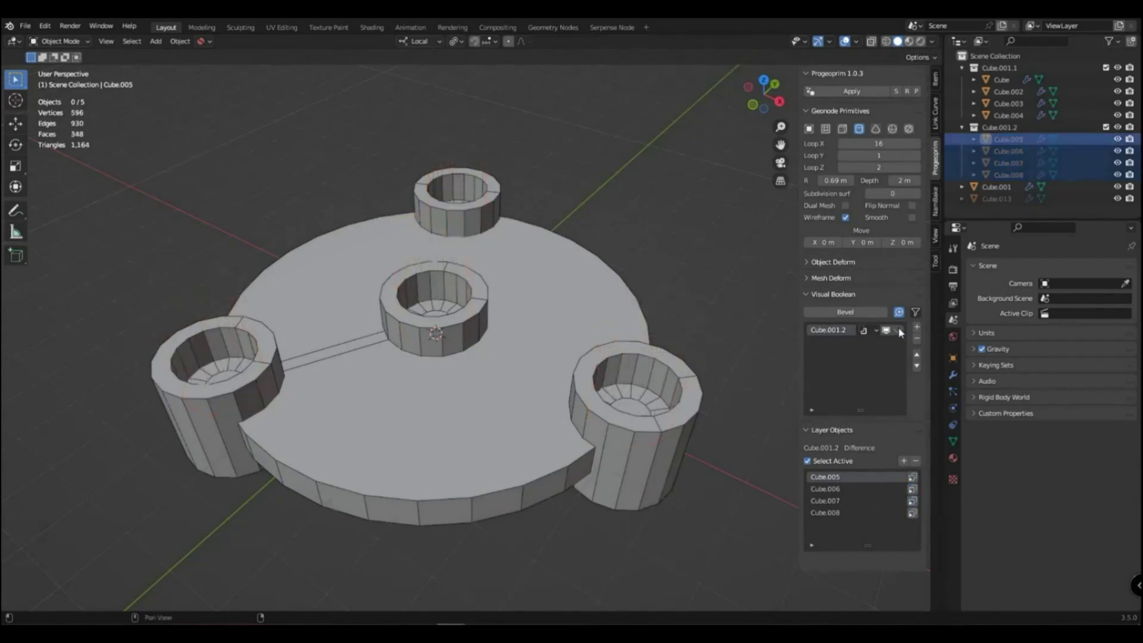
pyautogui.click(917, 143)
pyautogui.moveTo(655, 357); pyautogui.dragTo(692, 372, button='middle')
pyautogui.scroll(5, 692, 373)
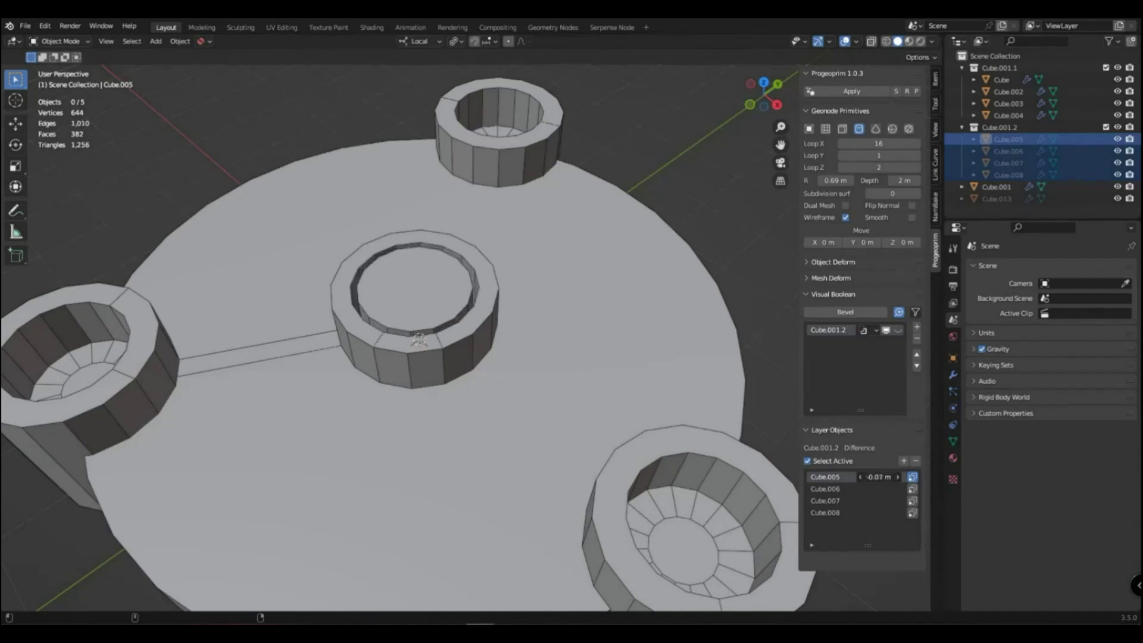
pyautogui.click(912, 489)
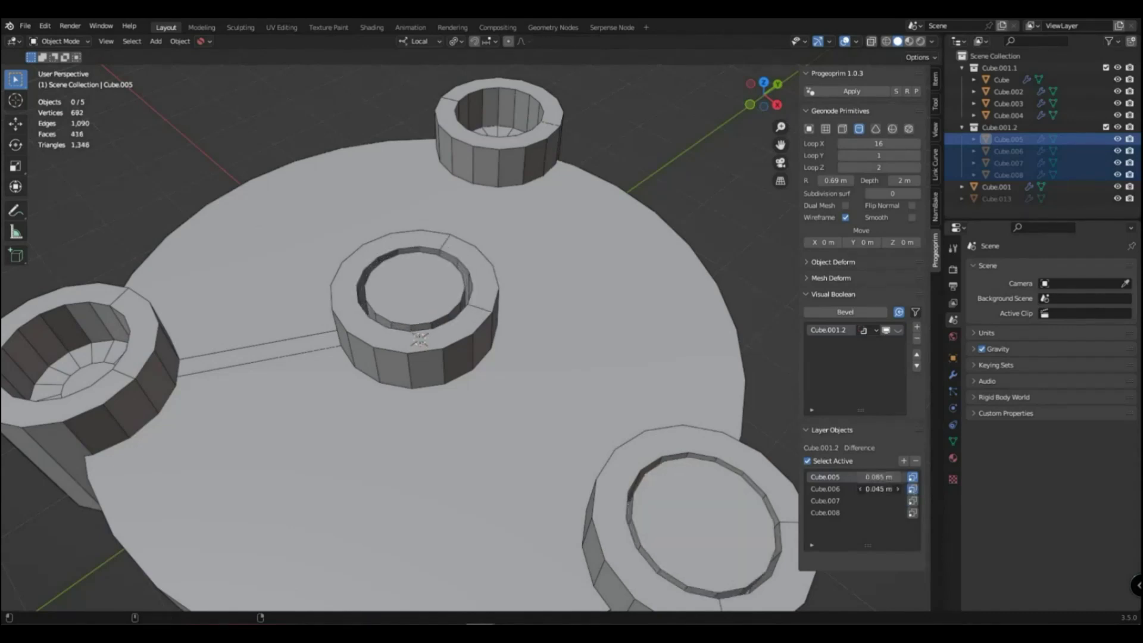
pyautogui.click(912, 490)
pyautogui.scroll(-5, 416, 327)
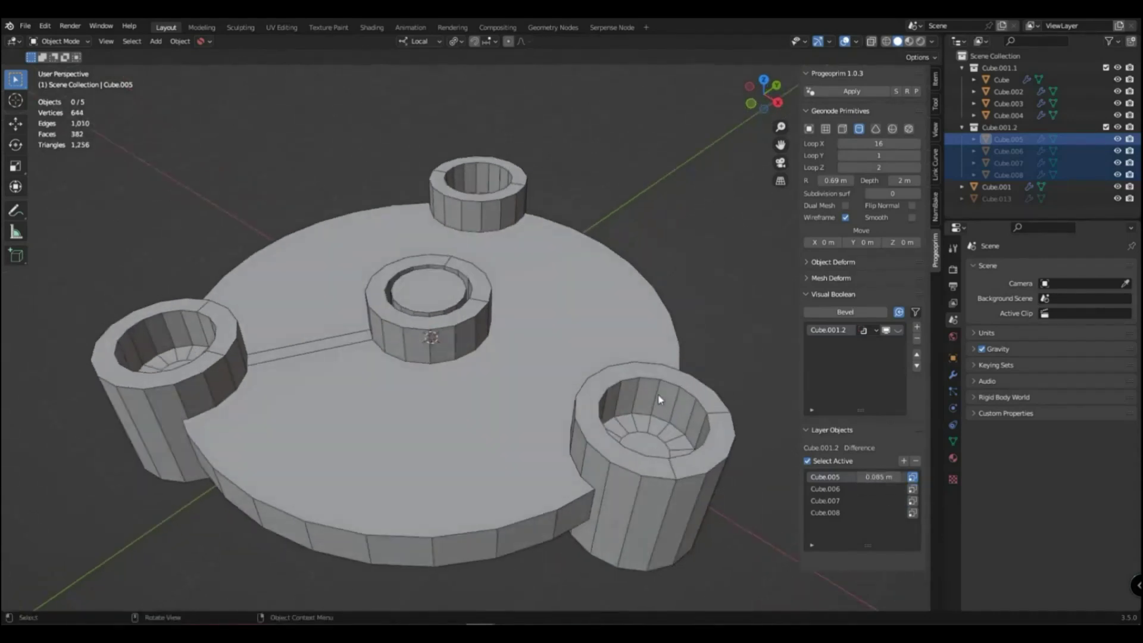
# Enable Dual Mesh on a cutter and select the remaining cutters from the layer list.
pyautogui.click(845, 206)
pyautogui.click(825, 501)
pyautogui.click(825, 476)
pyautogui.keyDown('shift'); pyautogui.click(831, 513); pyautogui.keyUp('shift')
# Give the cutters 14 sides and raise Loop Y from 5 to 6.
pyautogui.moveTo(887, 144); pyautogui.dragTo(875, 144)
pyautogui.click(917, 156)
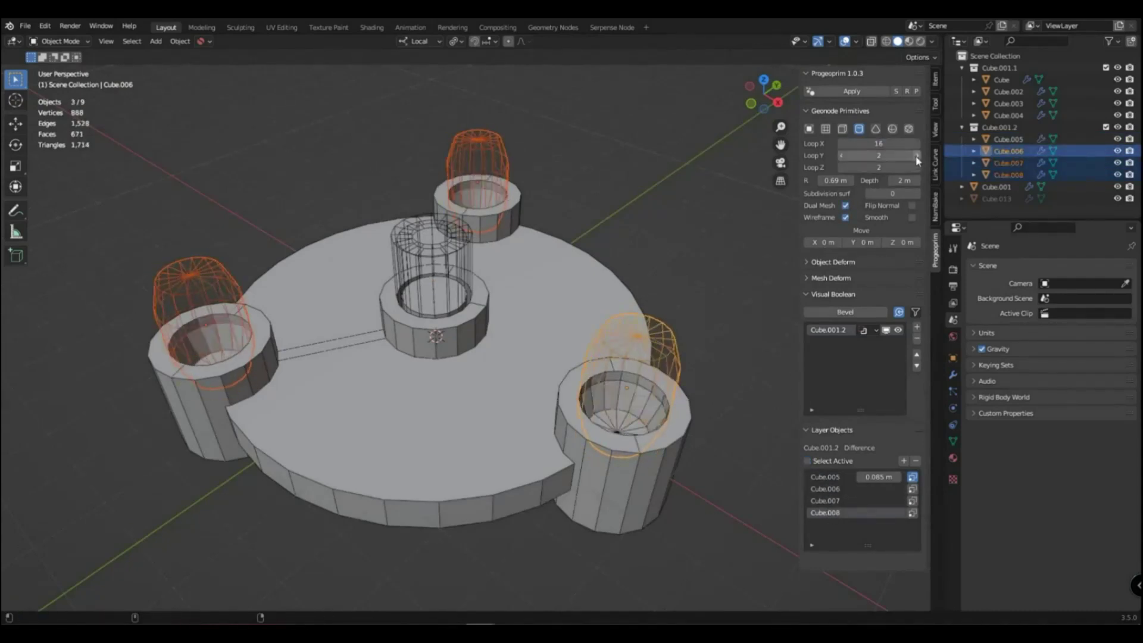
pyautogui.click(916, 156)
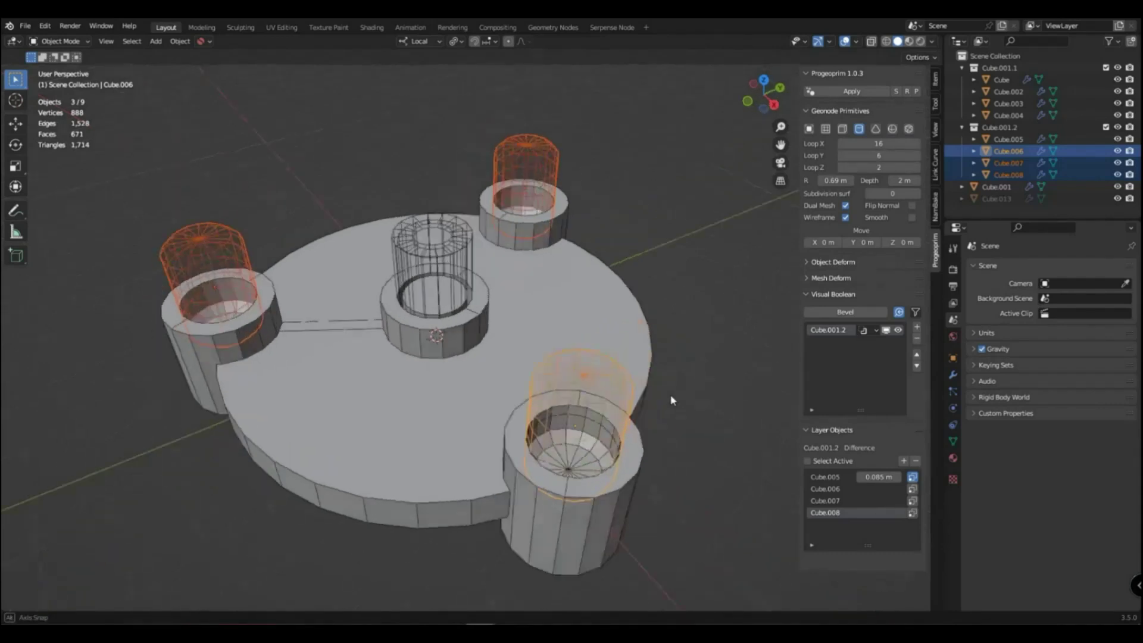
pyautogui.scroll(5, 527, 384)
pyautogui.moveTo(512, 369); pyautogui.dragTo(527, 384, button='middle')
pyautogui.scroll(-5, 515, 450)
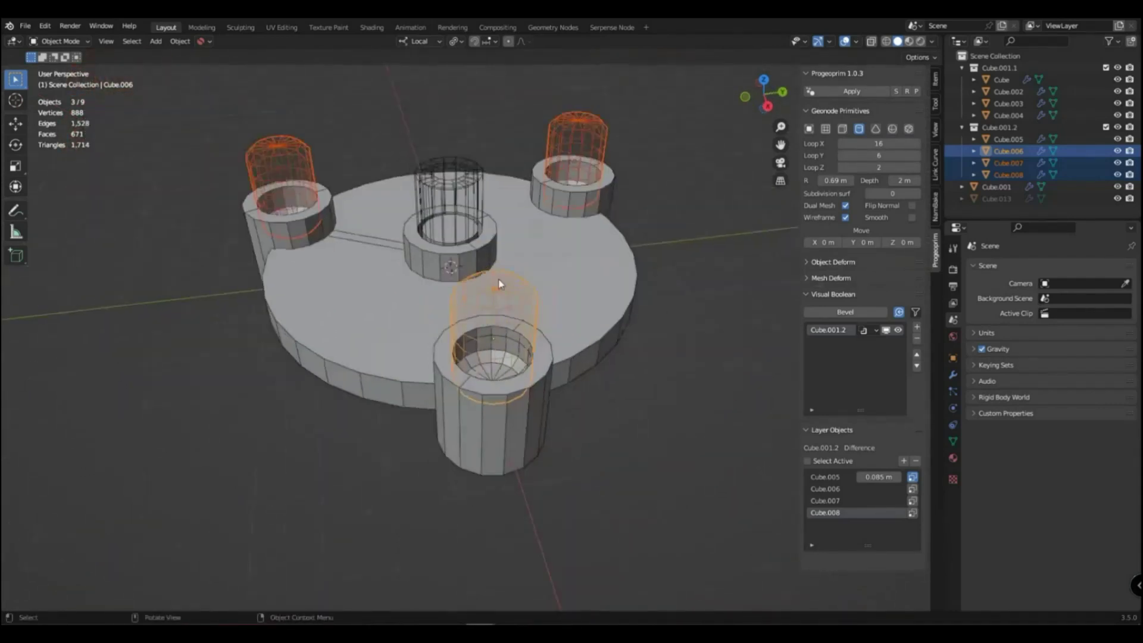
# Hide the cutters, show them again as wireframes, and select all four.
pyautogui.moveTo(555, 342)
pyautogui.mouseDown(button='middle')
pyautogui.moveTo(749, 304)
pyautogui.moveTo(500, 302)
pyautogui.mouseUp(button='middle')
pyautogui.press('h')
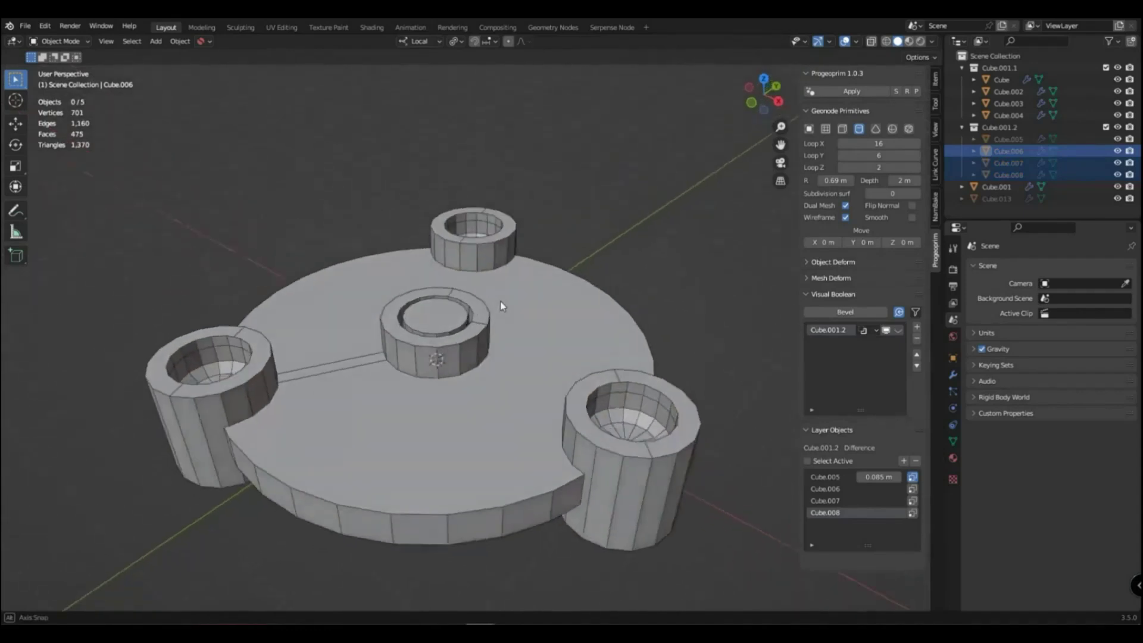
pyautogui.click(900, 331)
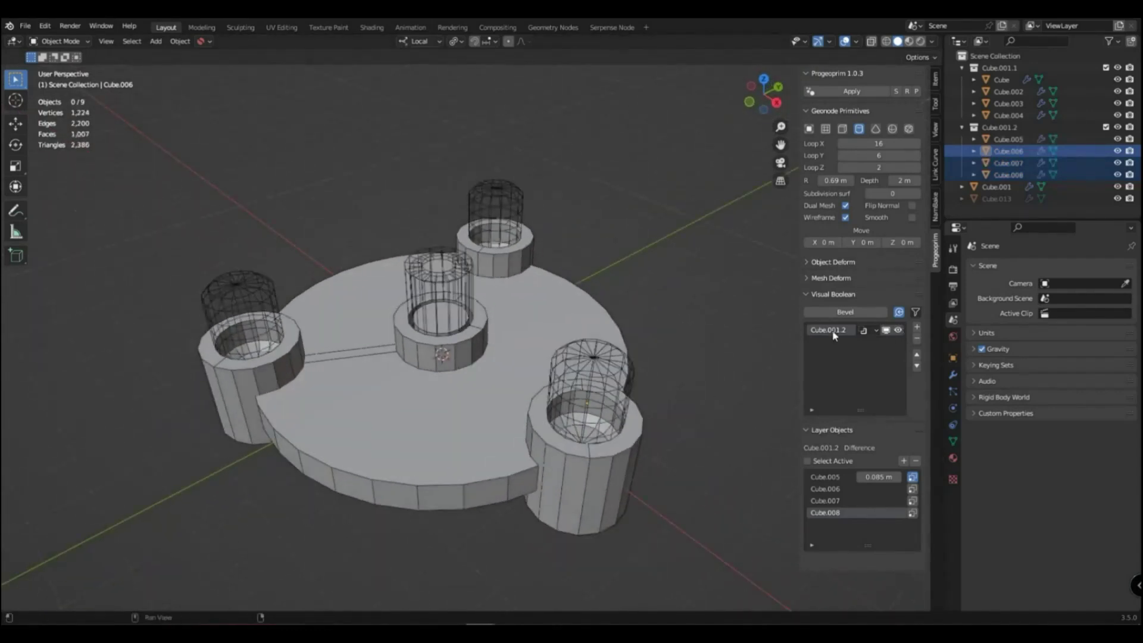
pyautogui.moveTo(536, 357)
pyautogui.mouseDown(button='middle')
pyautogui.moveTo(654, 369)
pyautogui.moveTo(564, 381)
pyautogui.mouseUp(button='middle')
# Duplicate the four cutters and move the copies 2.676 m down along local Z.
pyautogui.hotkey('shift', 'd')
pyautogui.press('z')
pyautogui.press('z')
pyautogui.click(653, 369)
pyautogui.press('g')
pyautogui.press('z')
pyautogui.press('z')
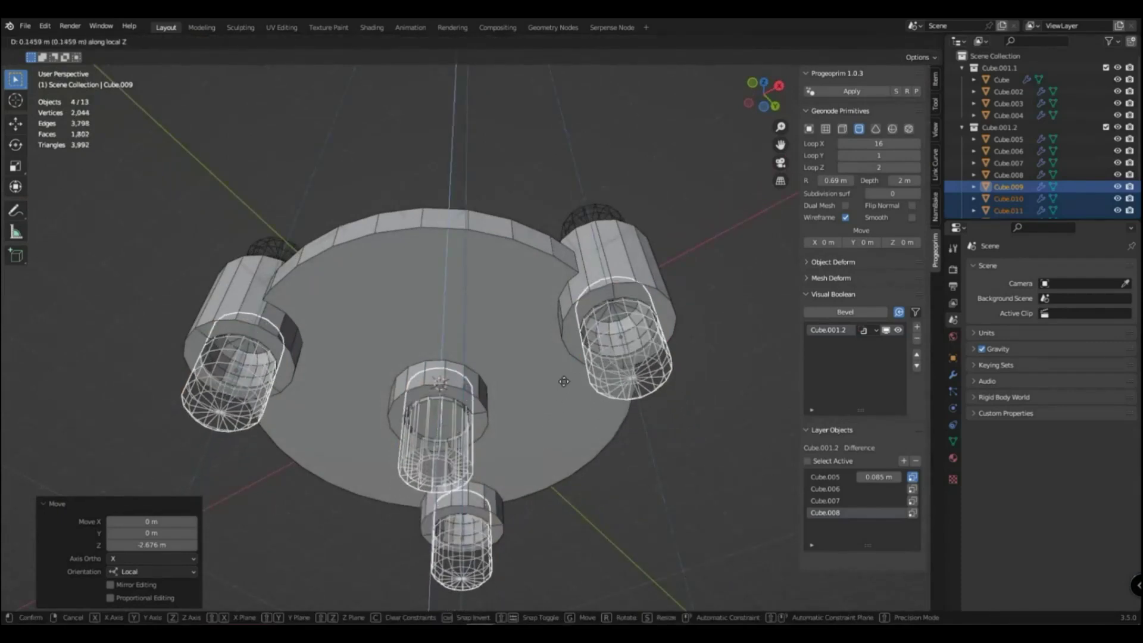
# Try sliding centre copy Cube.009, cancel it, then hide the cutters and select the base.
pyautogui.click(439, 416)
pyautogui.press('g')
pyautogui.press('z')
pyautogui.moveTo(439, 416)
pyautogui.mouseDown(button='middle')
pyautogui.moveTo(536, 417)
pyautogui.moveTo(484, 382)
pyautogui.moveTo(592, 331)
pyautogui.moveTo(461, 362)
pyautogui.moveTo(495, 443)
pyautogui.mouseUp(button='middle')
pyautogui.rightClick(574, 427)
pyautogui.hotkey('alt', 'a')
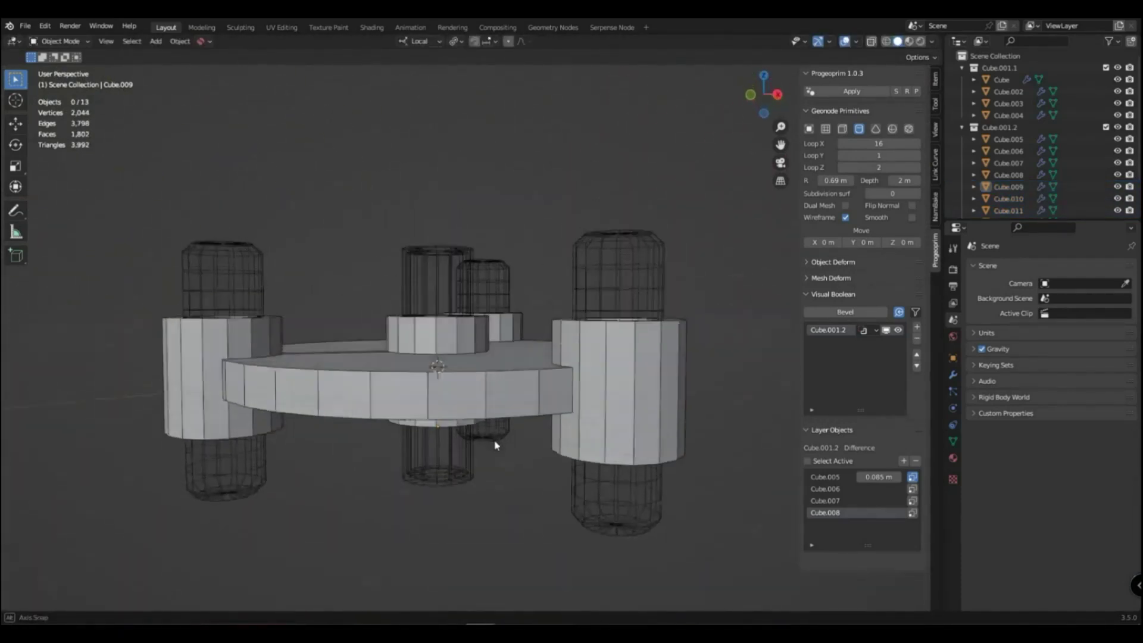
pyautogui.click(527, 373)
pyautogui.moveTo(528, 373); pyautogui.dragTo(521, 437, button='middle')
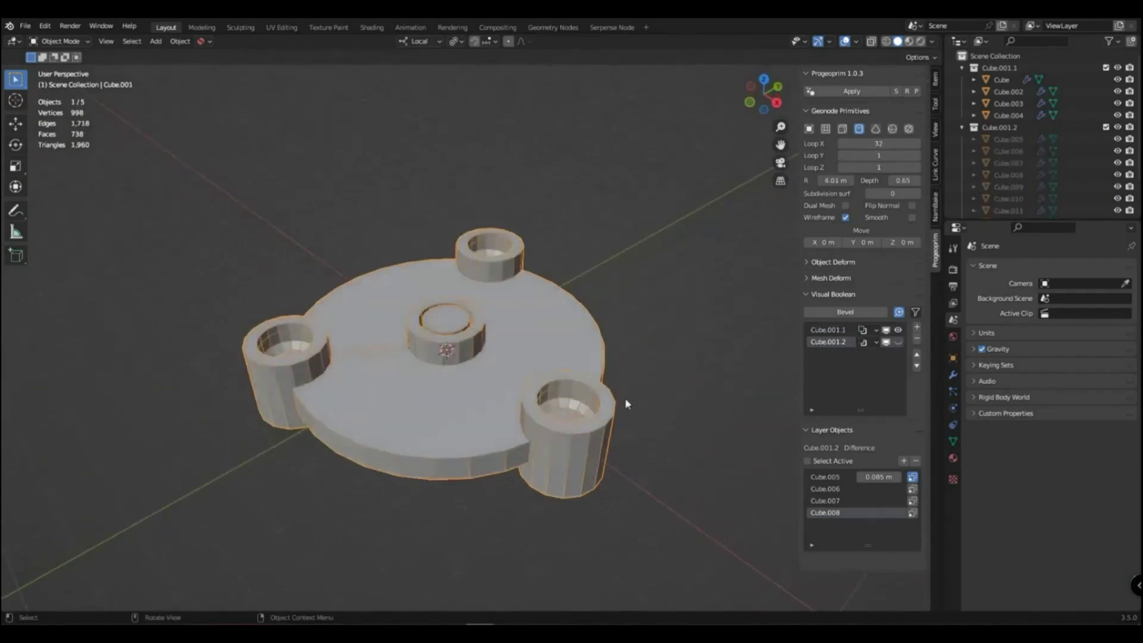
# Turn on the Cube.001.2 holes in the base's Visual Boolean list.
pyautogui.hotkey('alt', 'a')
pyautogui.moveTo(604, 366)
pyautogui.mouseDown(button='middle')
pyautogui.moveTo(631, 334)
pyautogui.moveTo(668, 357)
pyautogui.moveTo(645, 377)
pyautogui.moveTo(659, 411)
pyautogui.mouseUp(button='middle')
pyautogui.click(888, 344)
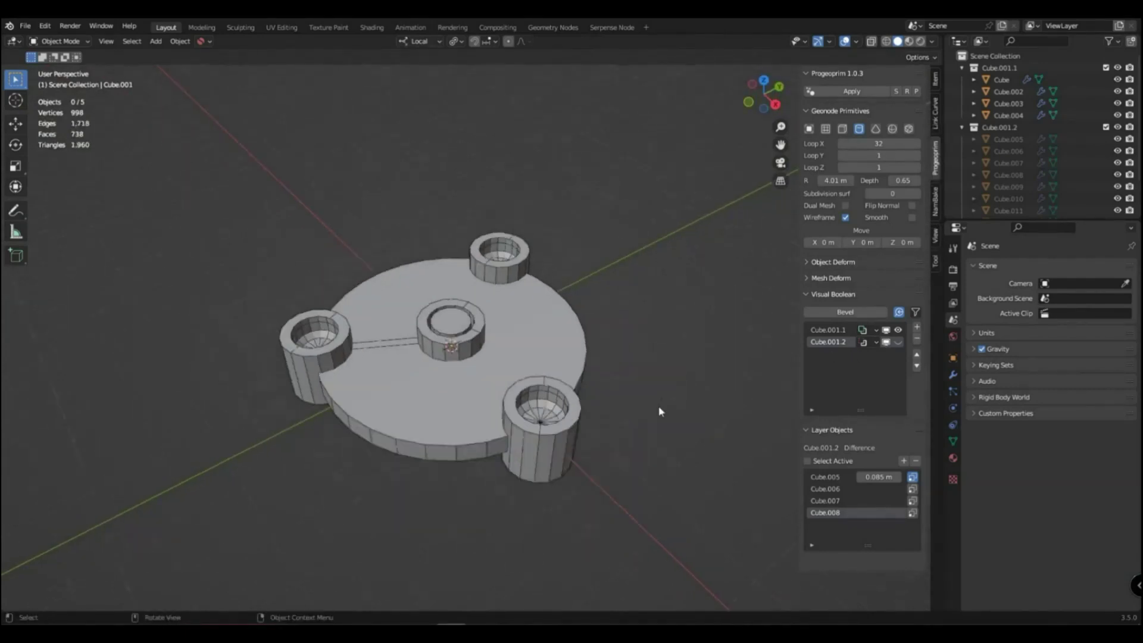
# Add a mesh cube and move it about 8 m along X.
pyautogui.hotkey('shift', 'a')
pyautogui.click(701, 115)
pyautogui.press('g')
pyautogui.press('x')
pyautogui.click(797, 509)
pyautogui.keyDown('shift'); pyautogui.moveTo(796, 510); pyautogui.dragTo(601, 306, button='middle'); pyautogui.keyUp('shift')
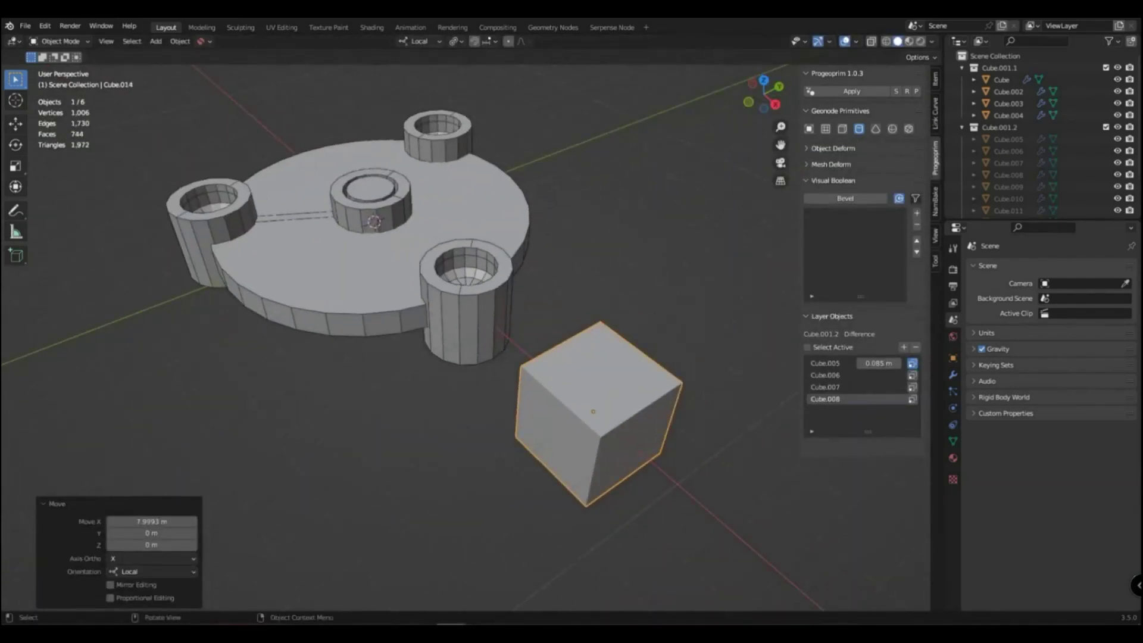
# Turn the cube into a cylinder and array it around a Bezier circle.
pyautogui.click(857, 130)
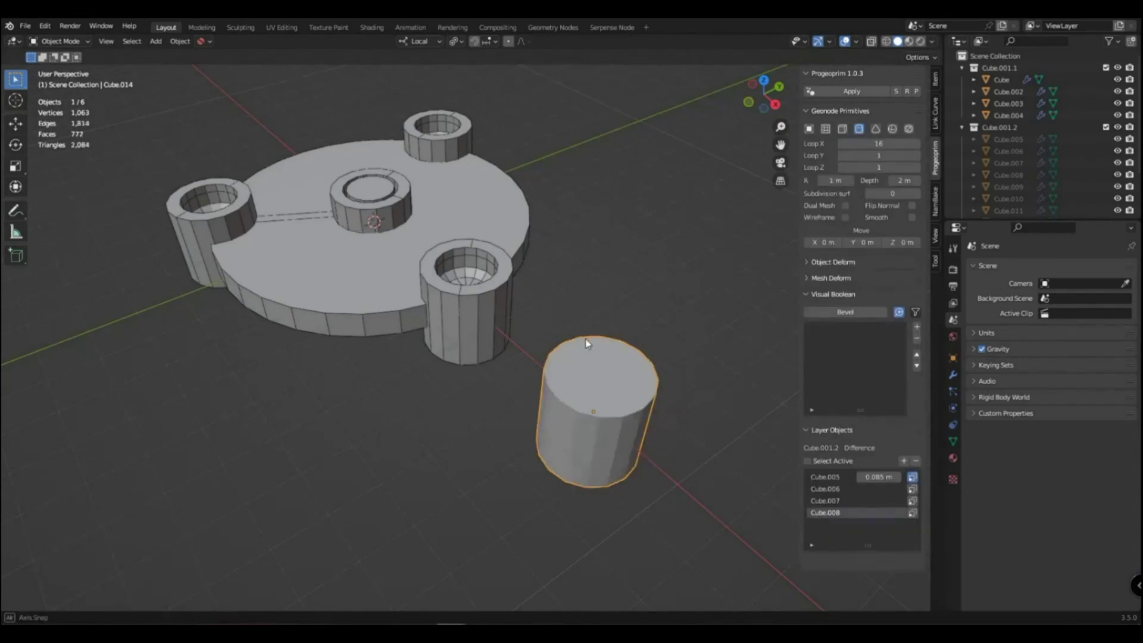
pyautogui.keyDown('shift'); pyautogui.moveTo(586, 343); pyautogui.dragTo(533, 400, button='middle'); pyautogui.keyUp('shift')
pyautogui.click(936, 114)
pyautogui.click(810, 95)
pyautogui.click(840, 416)
pyautogui.click(851, 115)
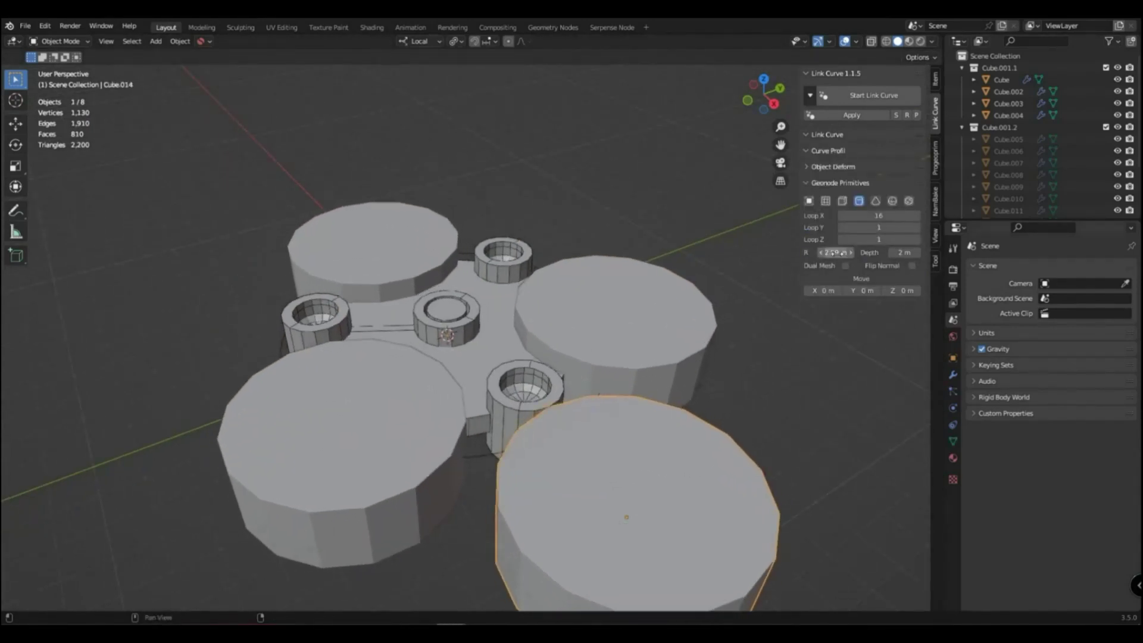
# Enlarge the arrayed cylinders and add them as Difference layer Cube.001.3 cutting the base.
pyautogui.click(937, 164)
pyautogui.click(916, 328)
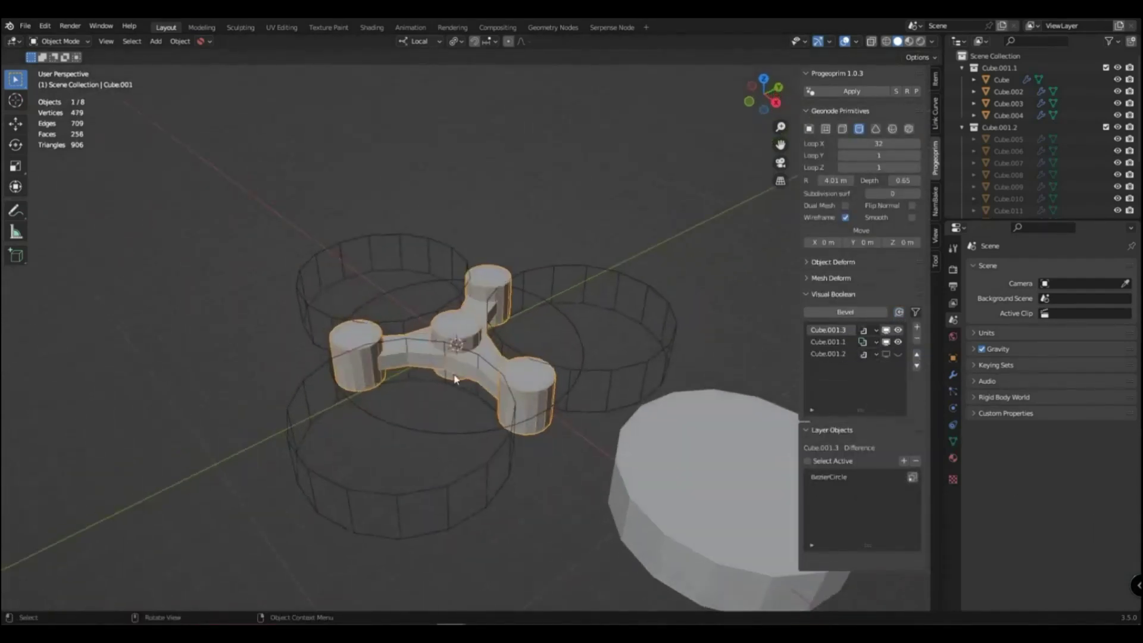
pyautogui.click(654, 511)
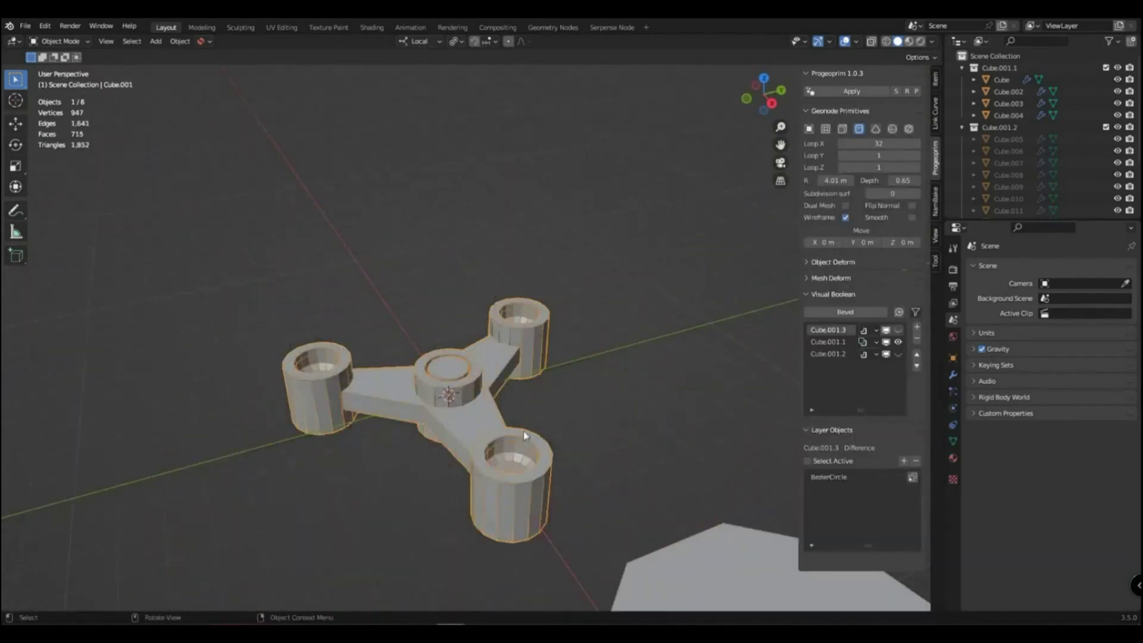
# Give the large cutter cylinder 16 sides.
pyautogui.hotkey('alt', 'a')
pyautogui.moveTo(523, 430)
pyautogui.mouseDown(button='middle')
pyautogui.moveTo(520, 390)
pyautogui.moveTo(514, 509)
pyautogui.moveTo(476, 401)
pyautogui.moveTo(519, 403)
pyautogui.mouseUp(button='middle')
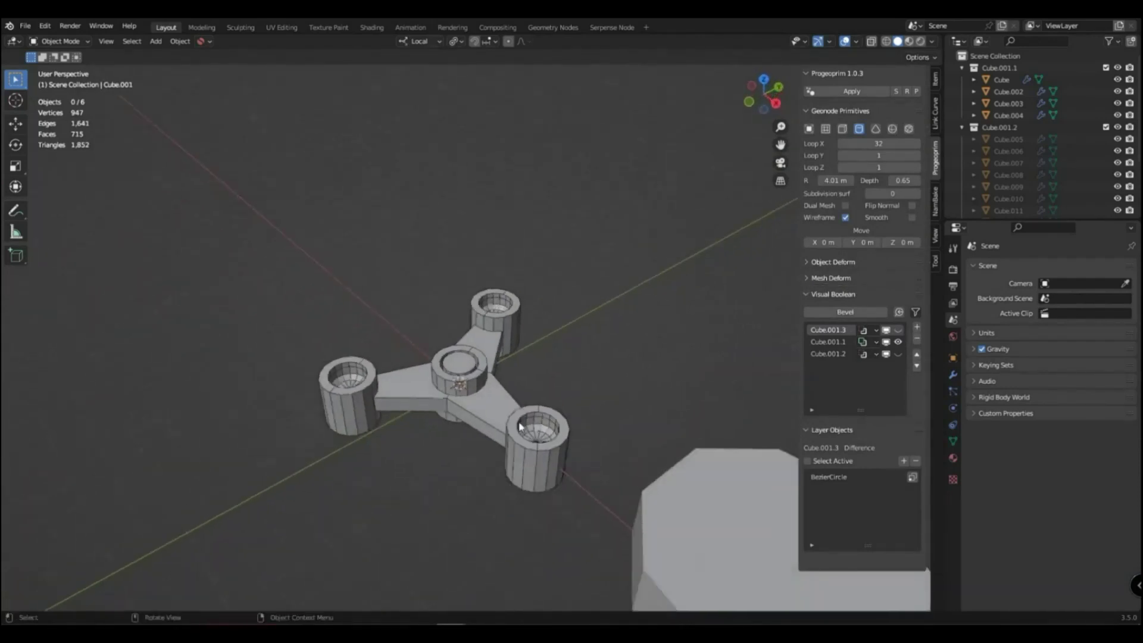
pyautogui.scroll(-3, 655, 479)
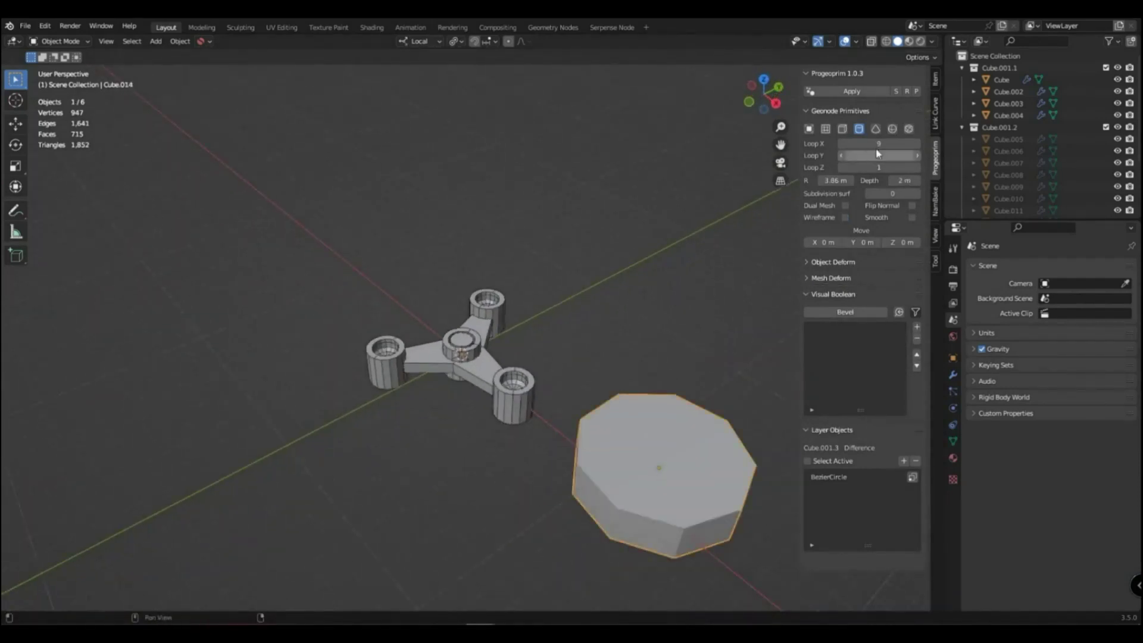
pyautogui.press('Return')
pyautogui.scroll(3, 457, 409)
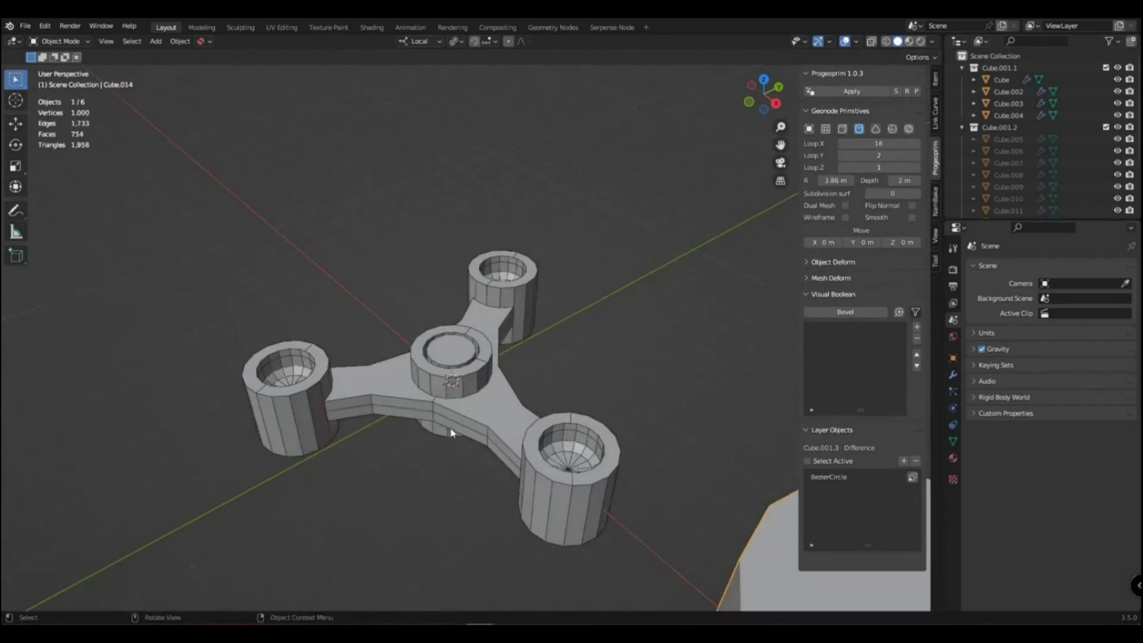
pyautogui.scroll(-3, 535, 443)
pyautogui.scroll(1, 623, 456)
# Switch off the Cube.001.3 cut on the base and select the Cube.001.1 union objects.
pyautogui.click(666, 389)
pyautogui.click(519, 444)
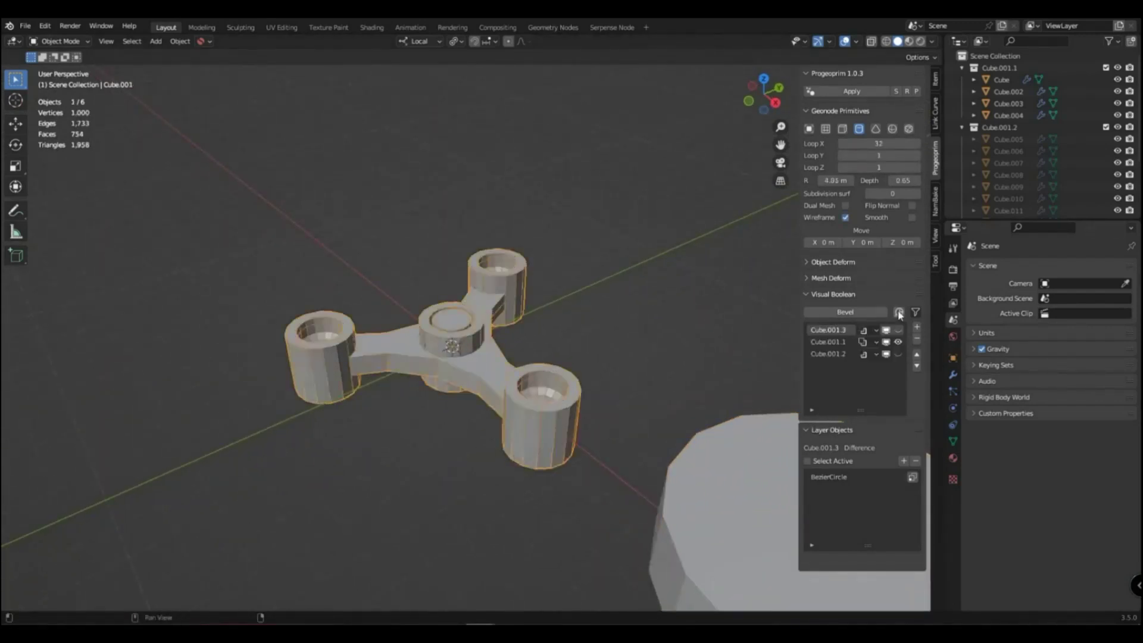
pyautogui.click(886, 331)
pyautogui.click(834, 341)
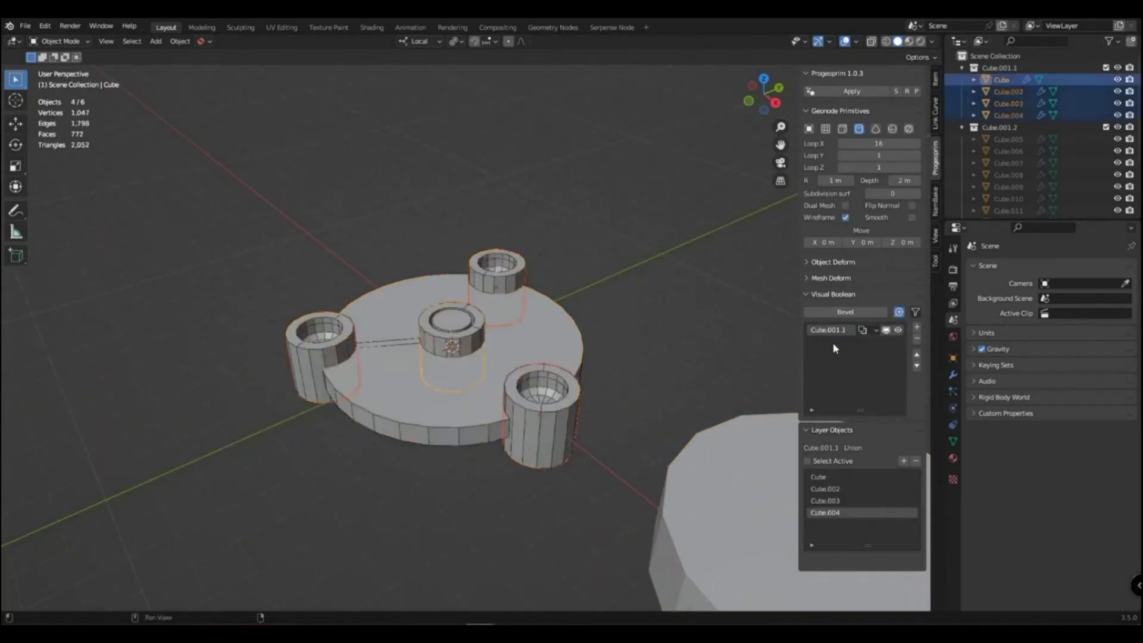
# Try fewer sides on the peg cylinders, then pick the base disc and hole cutters.
pyautogui.moveTo(879, 143); pyautogui.dragTo(860, 143)
pyautogui.hotkey('alt', 'a')
pyautogui.scroll(3, 518, 401)
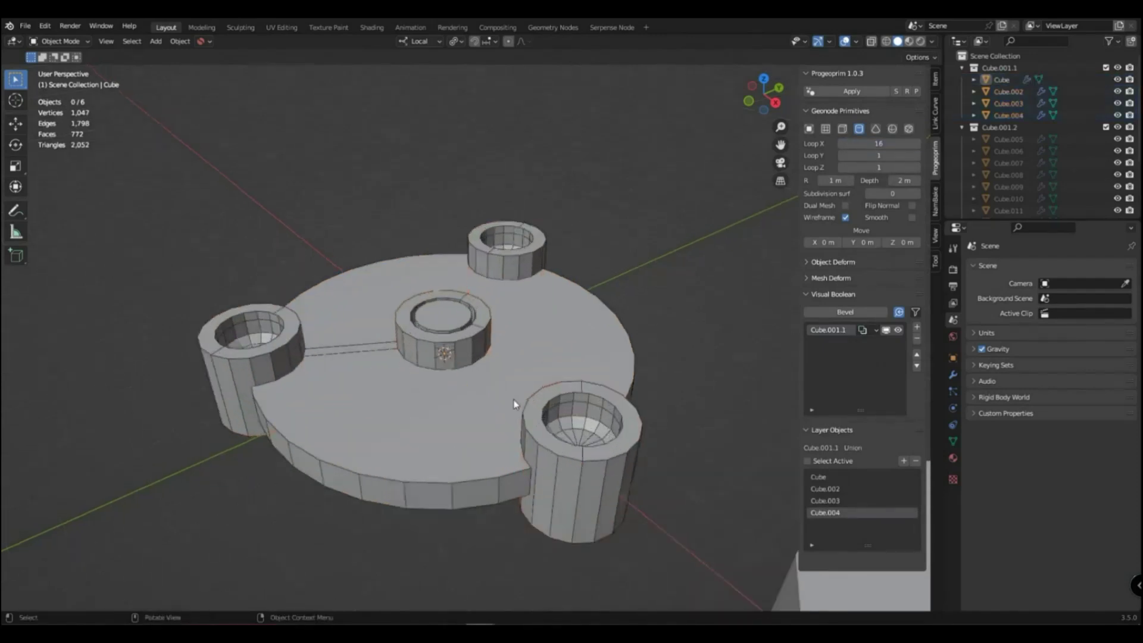
pyautogui.click(551, 334)
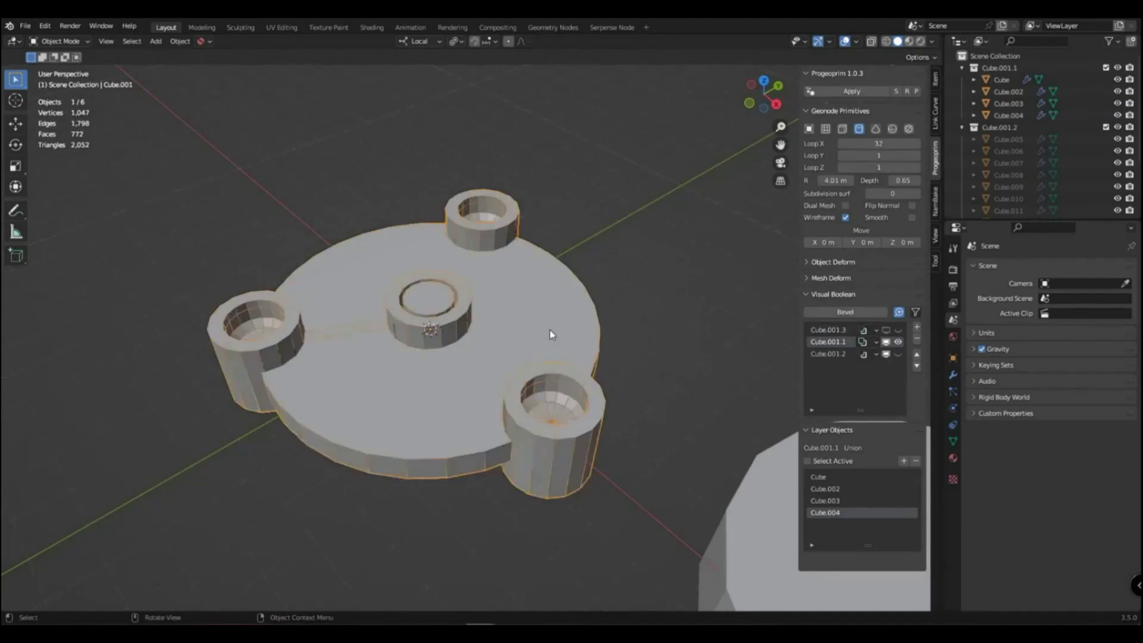
pyautogui.click(826, 354)
pyautogui.click(897, 330)
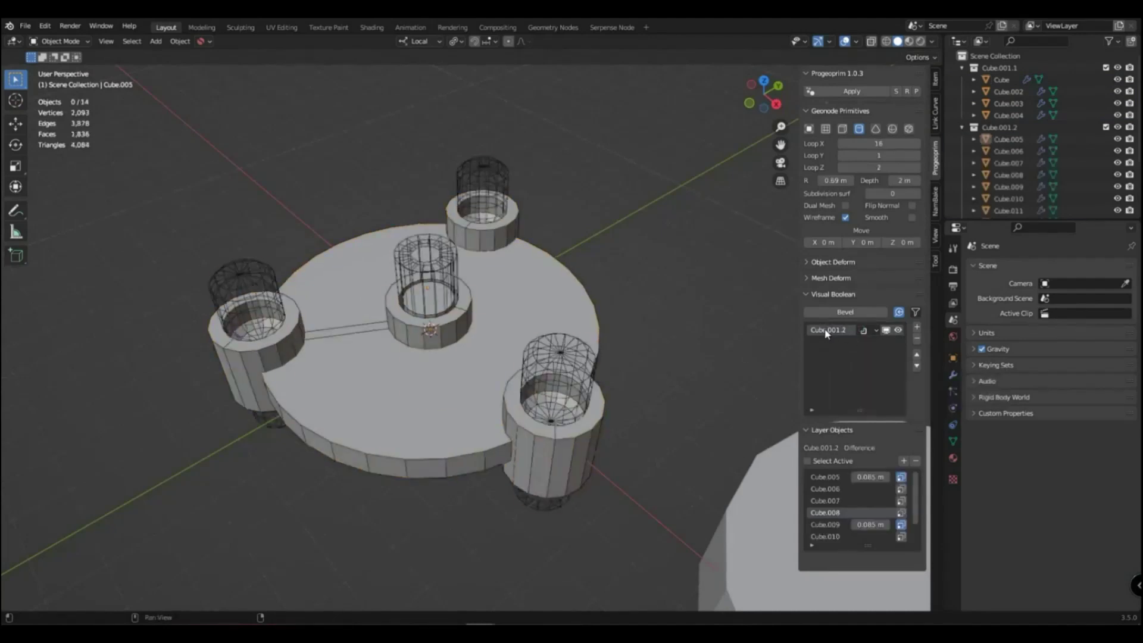
# Select the Cube.001.2 cutter cylinders with the base disc and the Cube.001.1 union layer.
pyautogui.hotkey('alt', 'a')
pyautogui.keyDown('shift'); pyautogui.moveTo(811, 202); pyautogui.dragTo(865, 191, button='middle'); pyautogui.keyUp('shift')
pyautogui.click(837, 328)
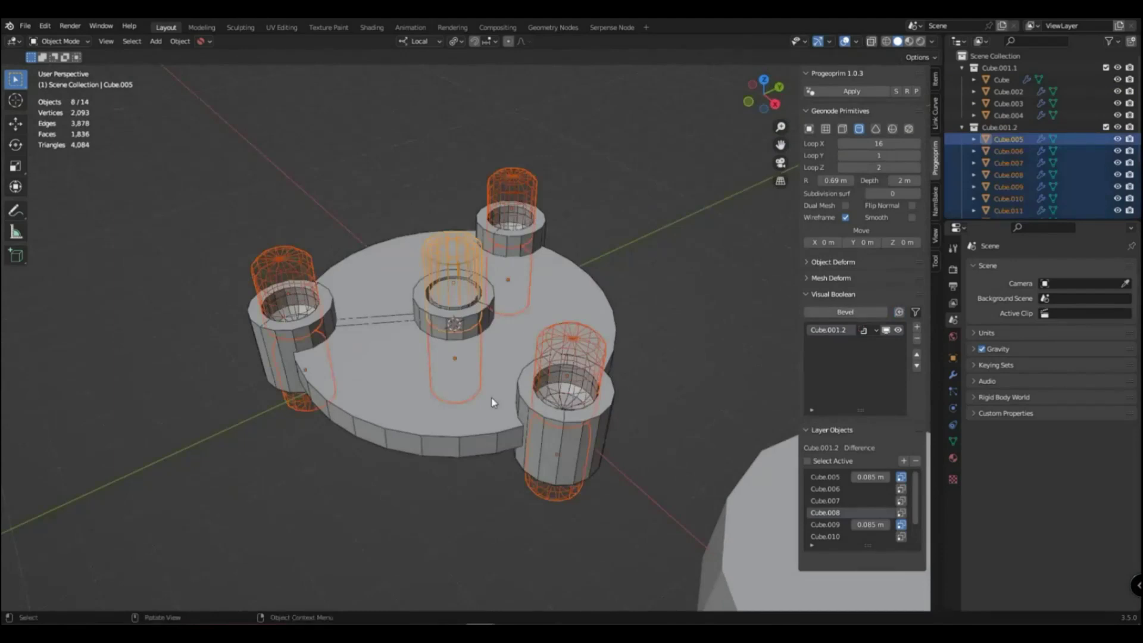
pyautogui.keyDown('shift'); pyautogui.click(493, 402); pyautogui.keyUp('shift')
pyautogui.click(834, 341)
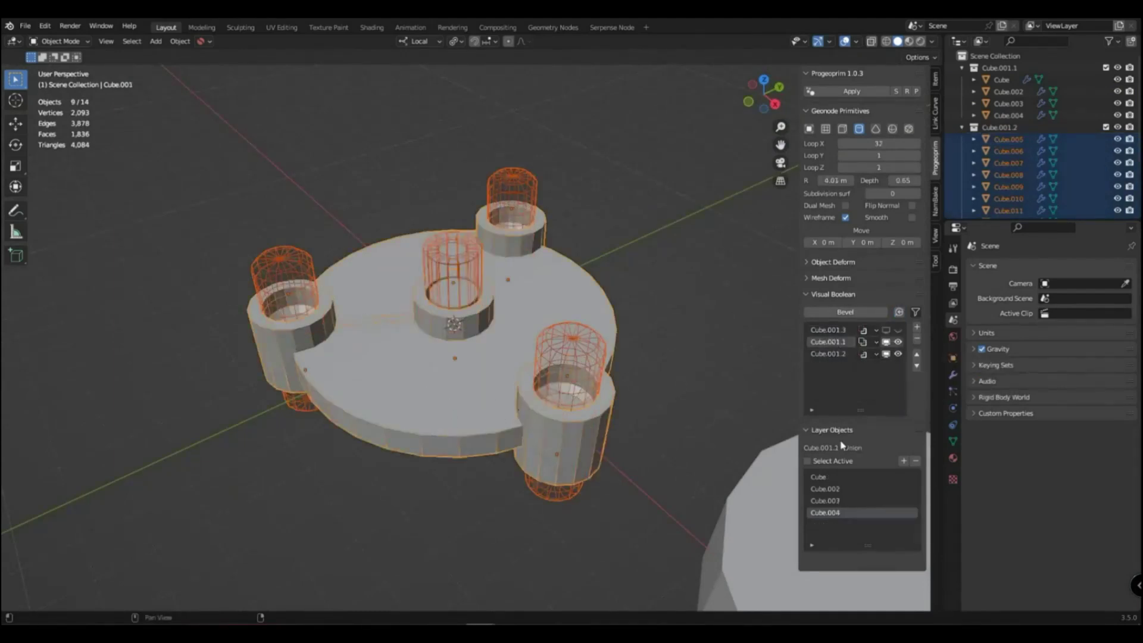
# Return the shared side count to 32, hide Cube.001.2 cutters, and re-enable Cube.001.3.
pyautogui.moveTo(879, 145); pyautogui.dragTo(872, 144)
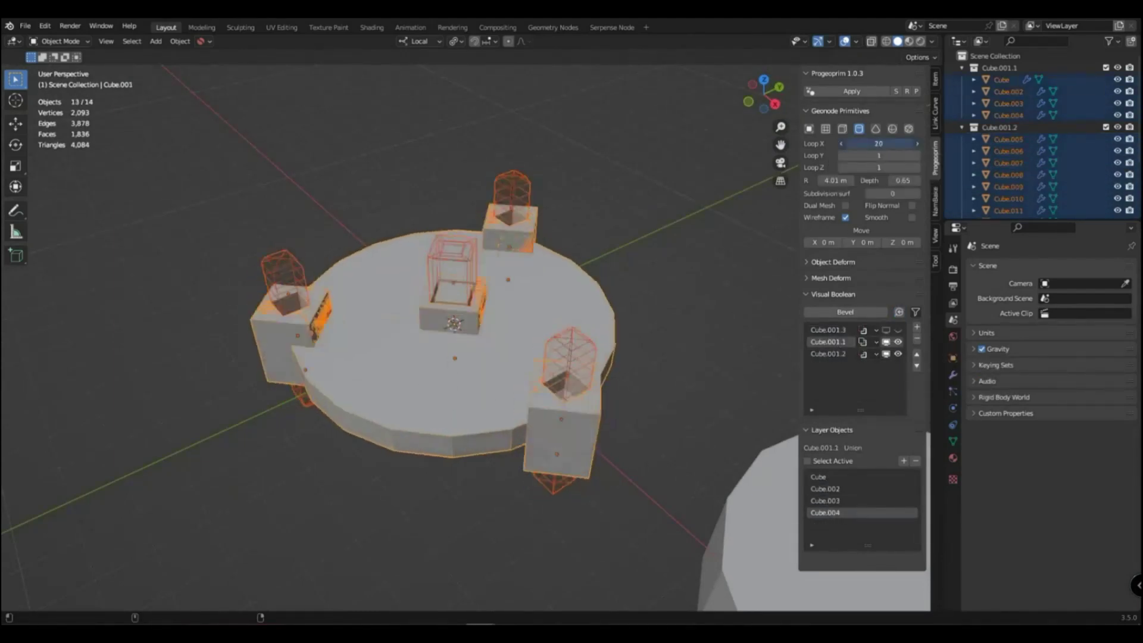
pyautogui.moveTo(877, 143); pyautogui.dragTo(876, 143)
pyautogui.click(672, 374)
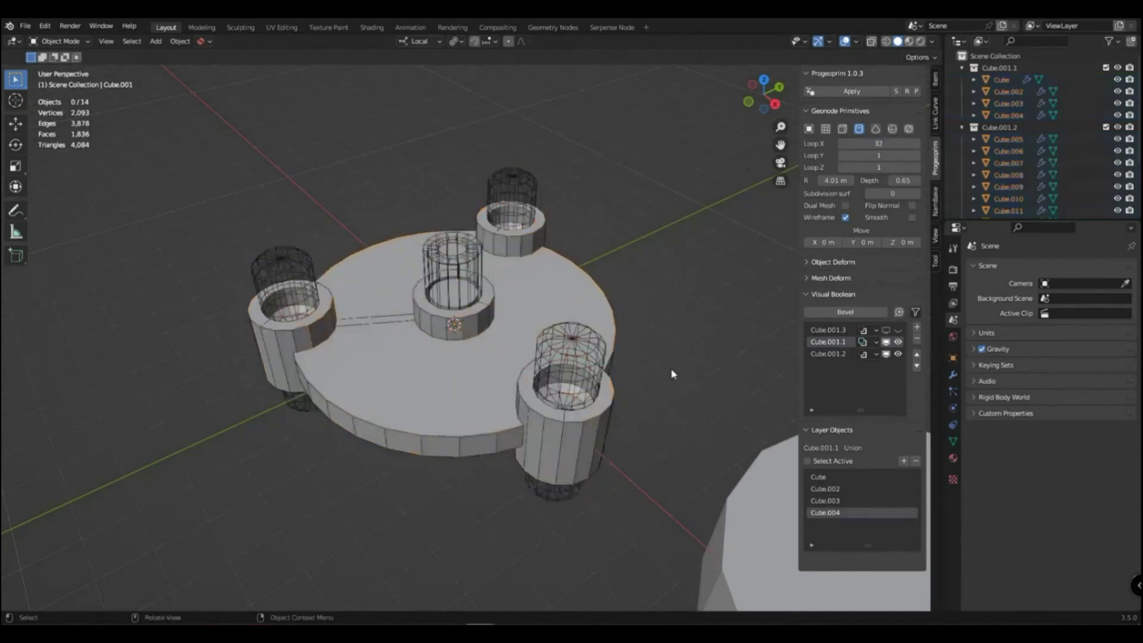
pyautogui.click(898, 354)
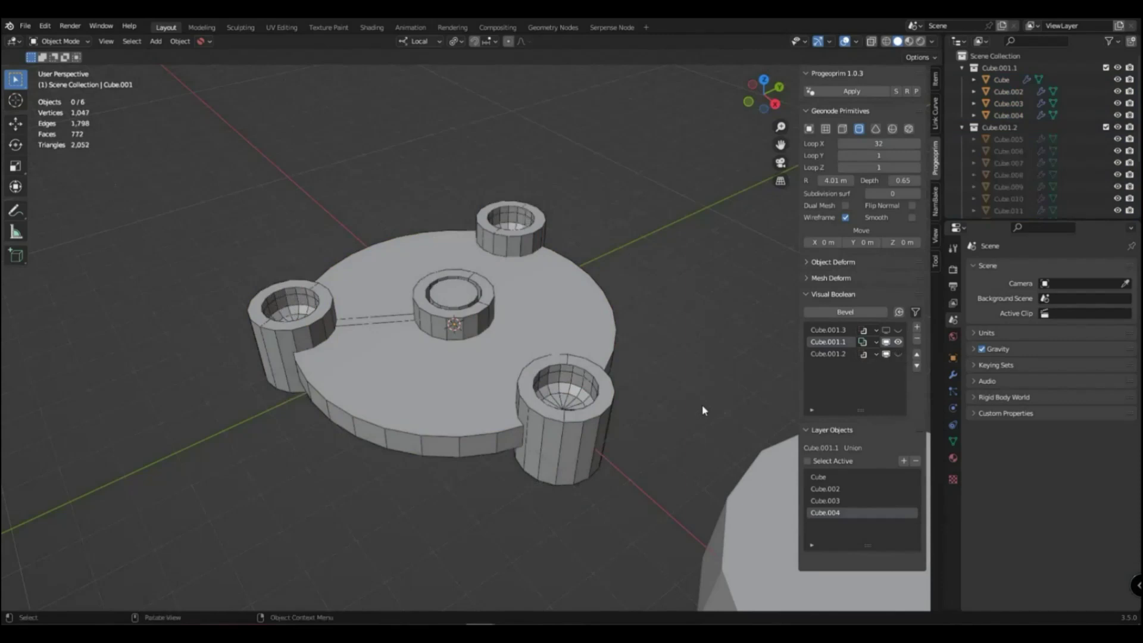
pyautogui.click(452, 381)
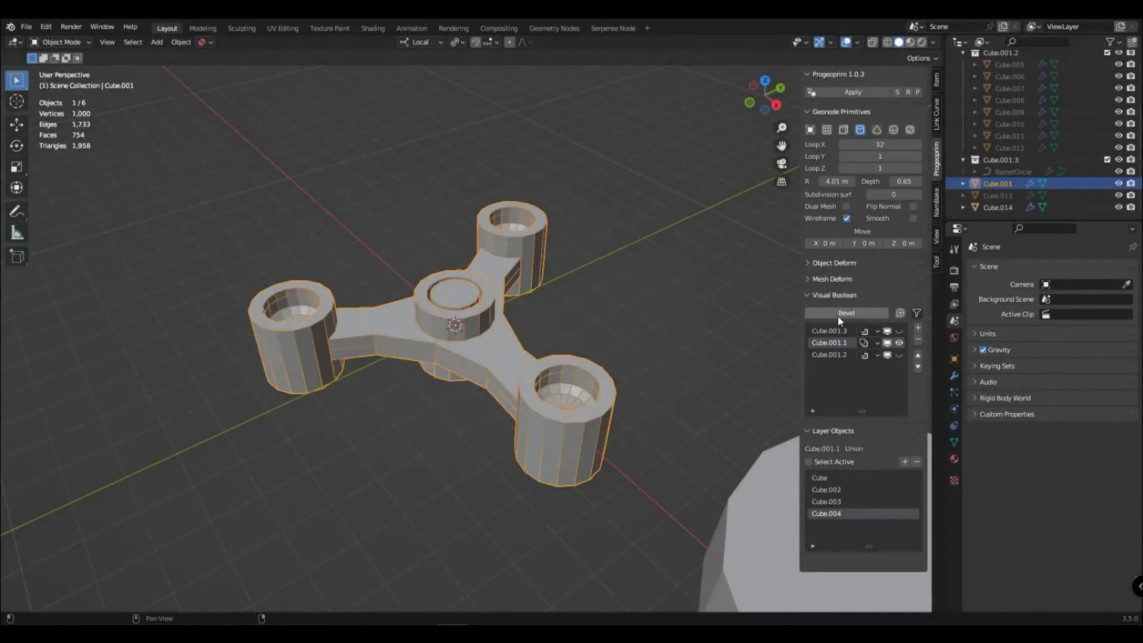
# Turn off the Display Wire overlay on the spinner via Quick Favorites.
pyautogui.moveTo(424, 387)
pyautogui.mouseDown(button='middle')
pyautogui.moveTo(527, 370)
pyautogui.moveTo(547, 321)
pyautogui.moveTo(645, 413)
pyautogui.mouseUp(button='middle')
pyautogui.scroll(2, 527, 370)
pyautogui.press('q')
pyautogui.click(522, 369)
# Rotate the upper-right cup Cube.003 about its local Z axis to square it with its arm.
pyautogui.scroll(4, 569, 291)
pyautogui.click(569, 291)
pyautogui.press('r')
pyautogui.press('z')
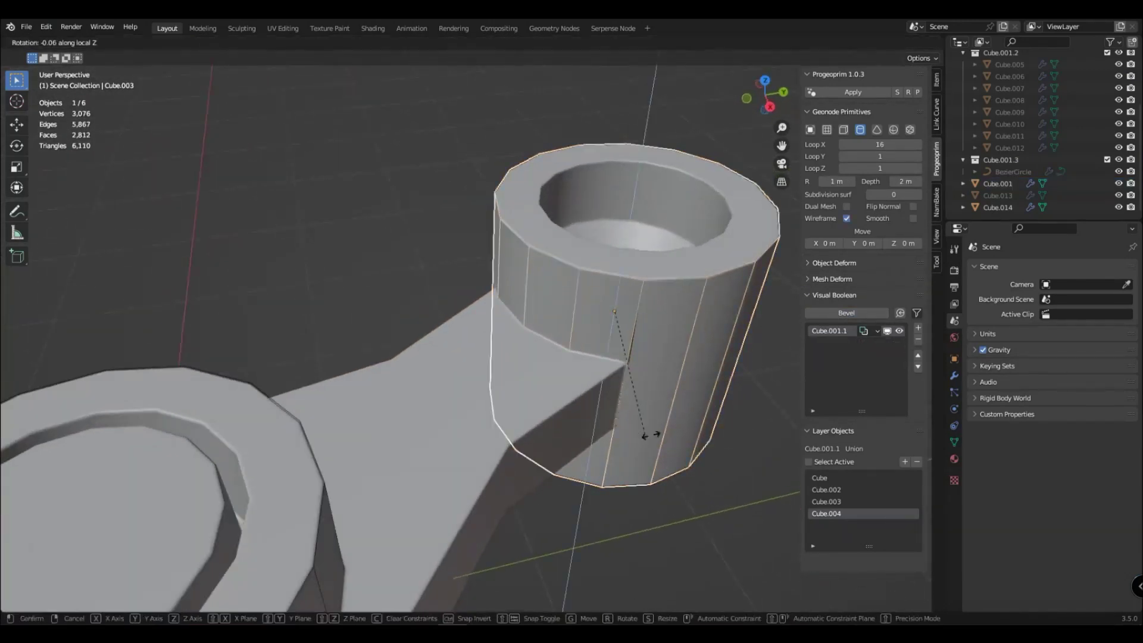
pyautogui.click(650, 439)
pyautogui.scroll(-3, 595, 450)
pyautogui.scroll(2, 566, 452)
pyautogui.press('r')
pyautogui.press('z')
pyautogui.click(571, 440)
pyautogui.scroll(-3, 536, 459)
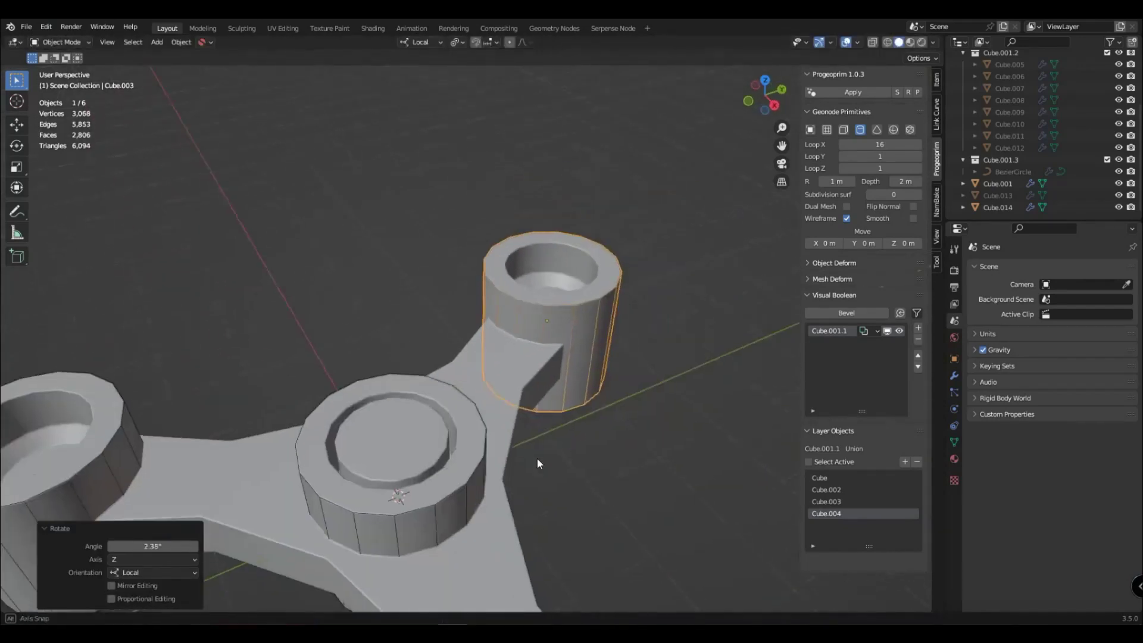
# Rotate the left cup Cube.004 -6.2° about its local Z axis.
pyautogui.moveTo(537, 458); pyautogui.dragTo(286, 351, button='middle')
pyautogui.click(287, 351)
pyautogui.scroll(3, 286, 351)
pyautogui.moveTo(324, 408); pyautogui.dragTo(649, 341, button='middle')
pyautogui.press('r')
pyautogui.press('z')
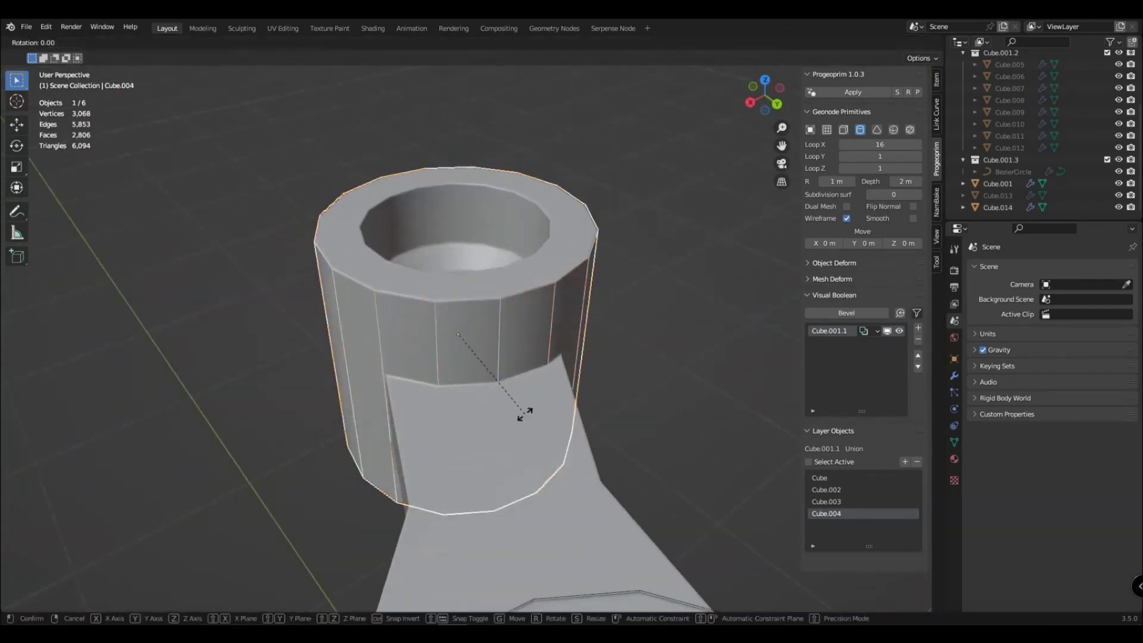
pyautogui.click(516, 423)
pyautogui.scroll(-4, 517, 423)
pyautogui.moveTo(539, 490); pyautogui.dragTo(451, 505, button='middle')
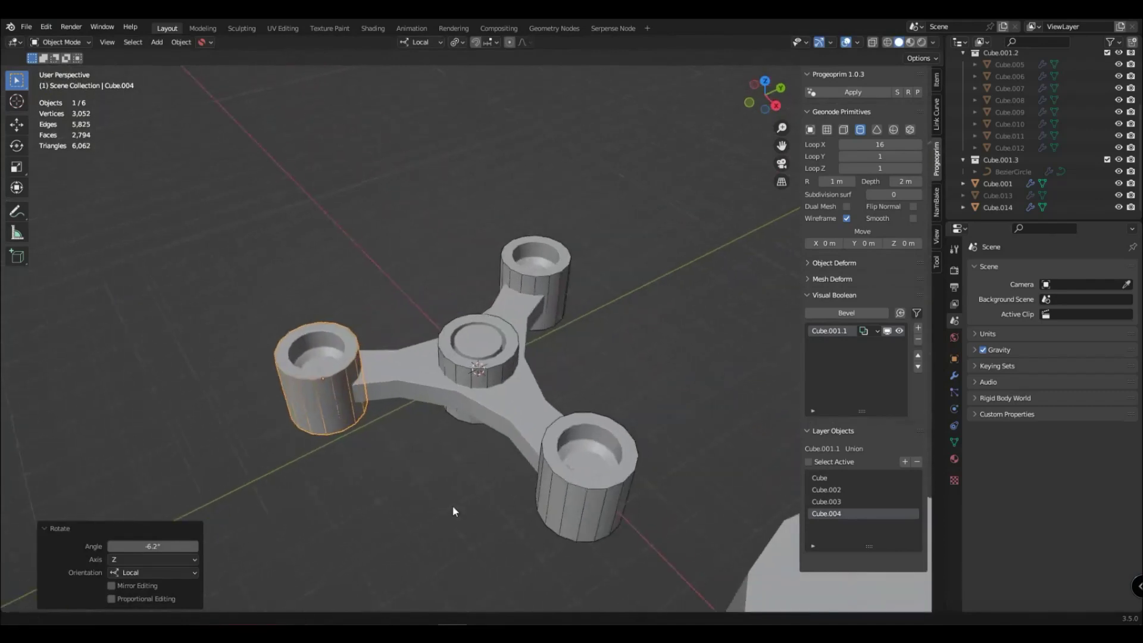
# Nudge the near left cup into place on its arm, then reselect the spinner body Cube.001.
pyautogui.click(561, 499)
pyautogui.moveTo(562, 500); pyautogui.dragTo(788, 498, button='middle')
pyautogui.scroll(5, 503, 333)
pyautogui.moveTo(503, 334); pyautogui.dragTo(542, 366, button='middle')
pyautogui.scroll(-5, 541, 366)
pyautogui.moveTo(573, 408)
pyautogui.mouseDown(button='middle')
pyautogui.moveTo(419, 386)
pyautogui.moveTo(388, 440)
pyautogui.mouseUp(button='middle')
pyautogui.scroll(3, 387, 440)
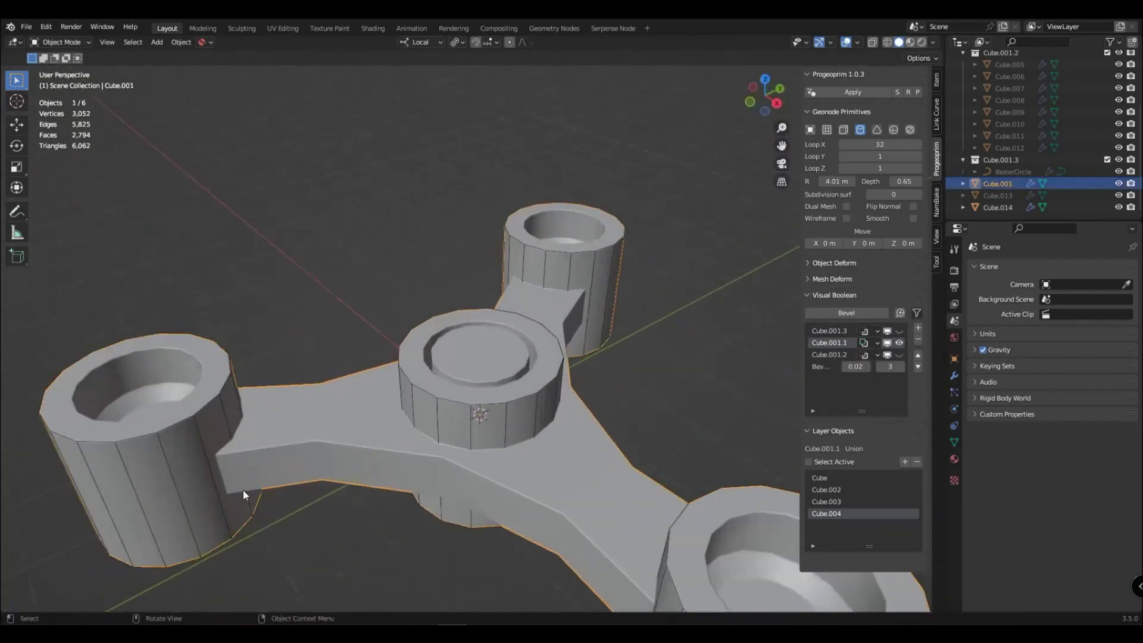
pyautogui.click(194, 418)
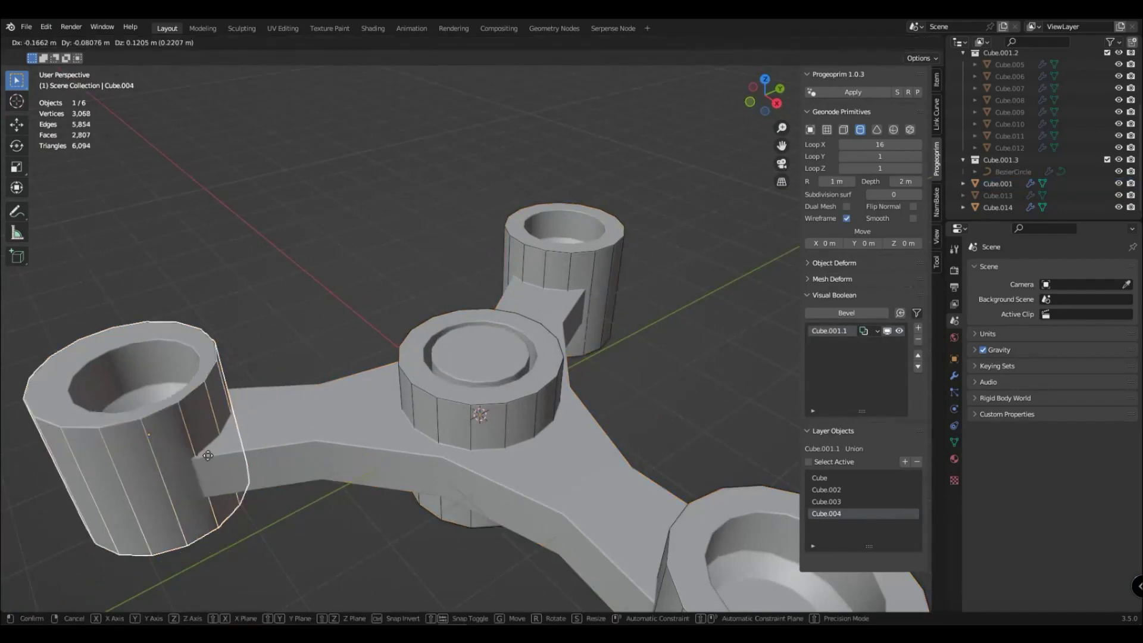
pyautogui.click(275, 502)
pyautogui.moveTo(275, 502)
pyautogui.mouseDown(button='middle')
pyautogui.moveTo(391, 470)
pyautogui.moveTo(580, 456)
pyautogui.moveTo(567, 449)
pyautogui.moveTo(604, 483)
pyautogui.moveTo(577, 427)
pyautogui.mouseUp(button='middle')
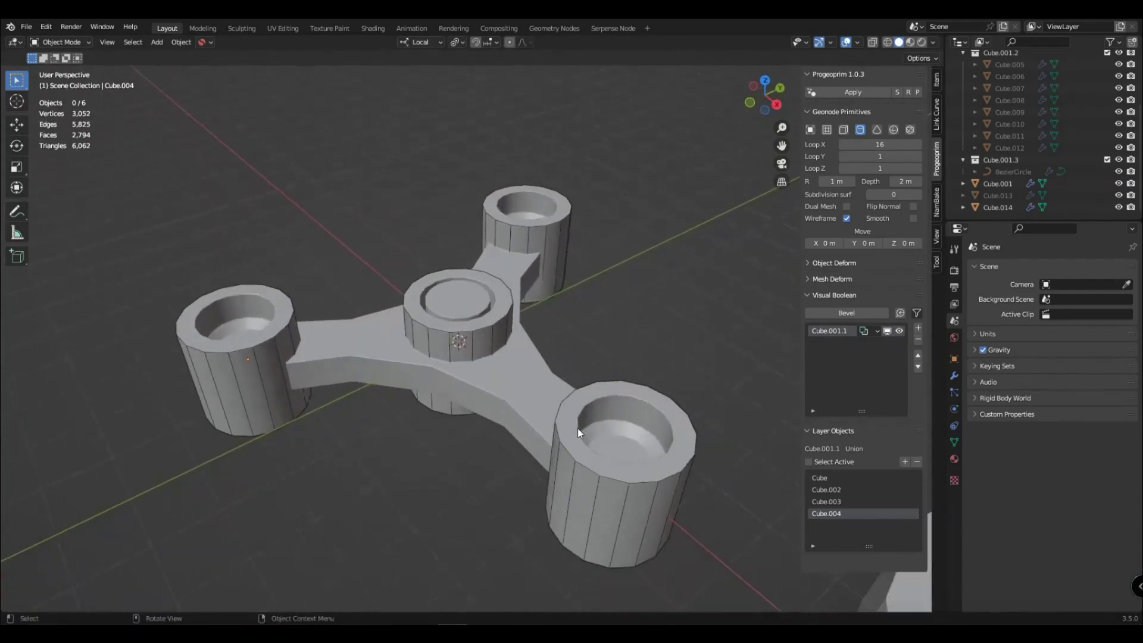
pyautogui.click(524, 384)
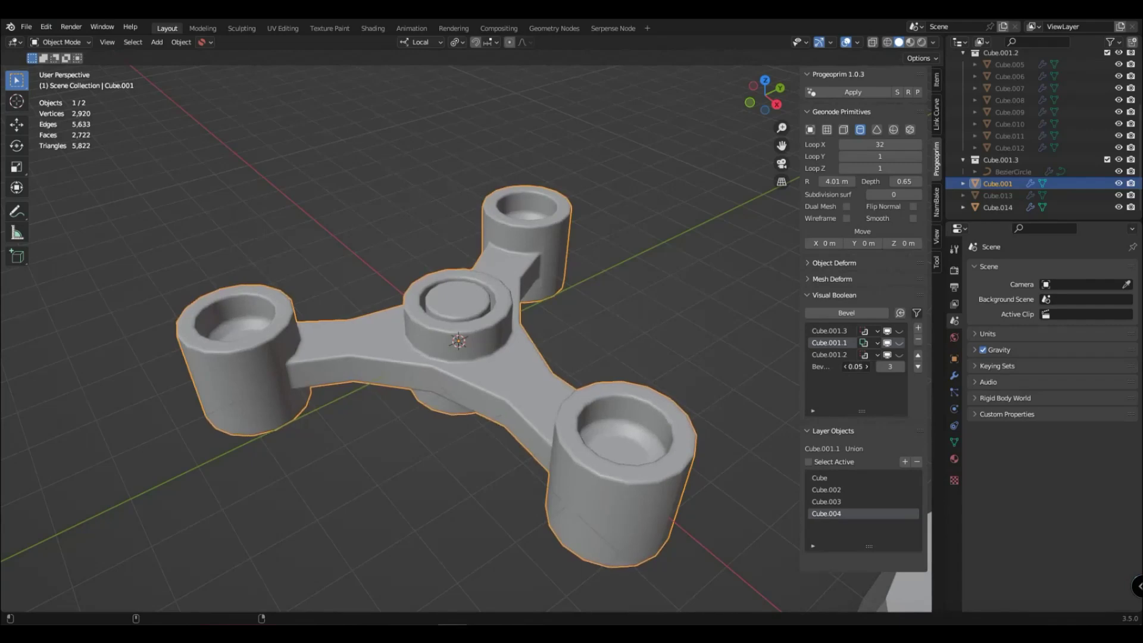
# Deselect the spinner body to view it as a solid low-poly shape without cup holes.
pyautogui.scroll(2, 463, 387)
pyautogui.scroll(2, 495, 384)
pyautogui.scroll(2, 540, 363)
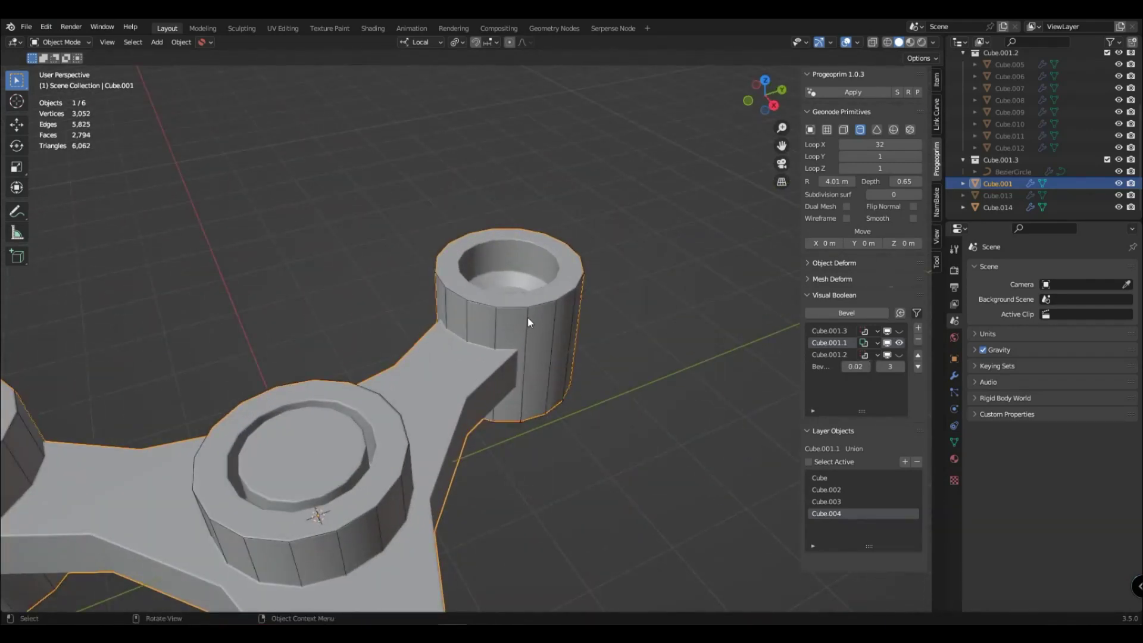
pyautogui.click(554, 464)
pyautogui.scroll(-3, 560, 416)
pyautogui.scroll(-2, 554, 361)
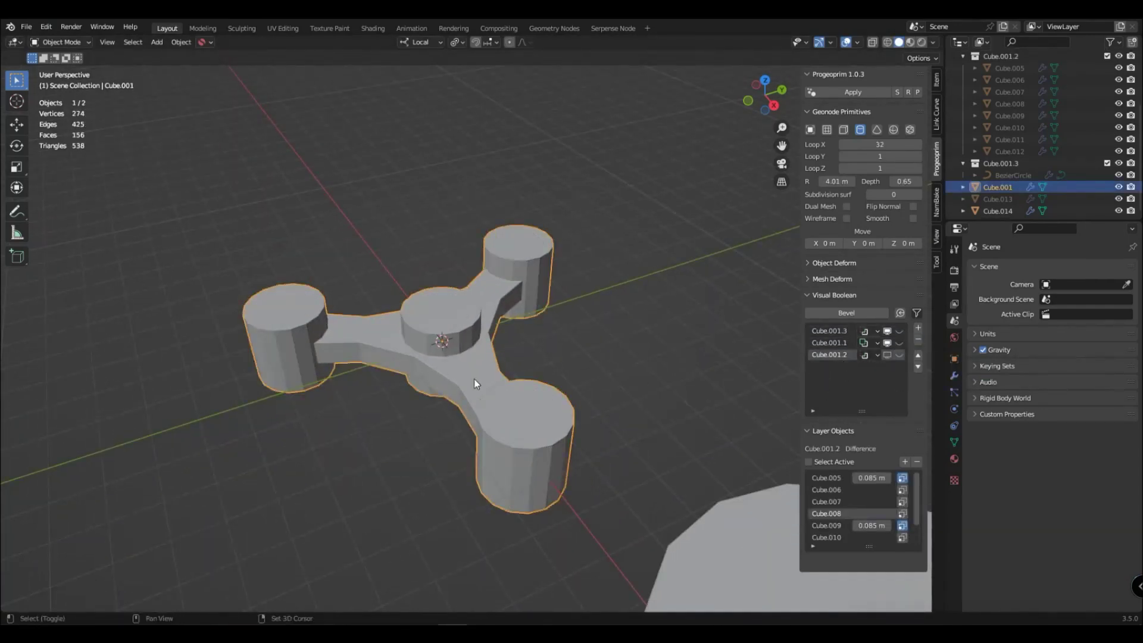
# Make an applied copy of the spinner, move it left, and give it Shade Auto Smooth.
pyautogui.hotkey('shift', 'd')
pyautogui.press('Escape')
pyautogui.click(858, 93)
pyautogui.scroll(-1, 520, 355)
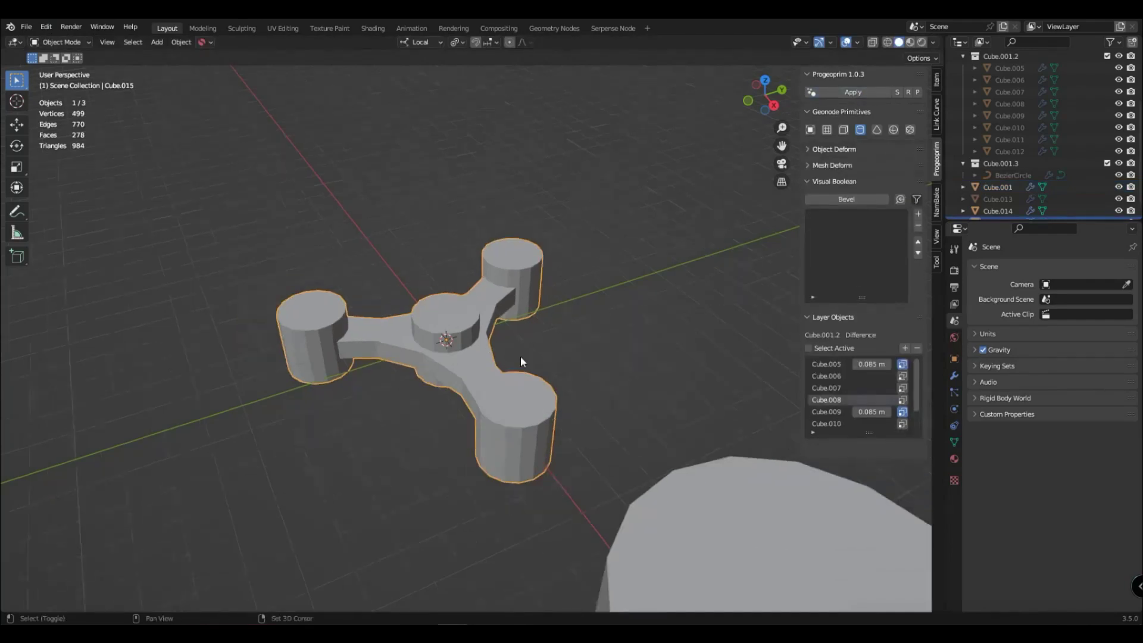
pyautogui.moveTo(521, 356); pyautogui.dragTo(652, 362, button='middle')
pyautogui.press('g')
pyautogui.click(300, 300)
pyautogui.rightClick(244, 325)
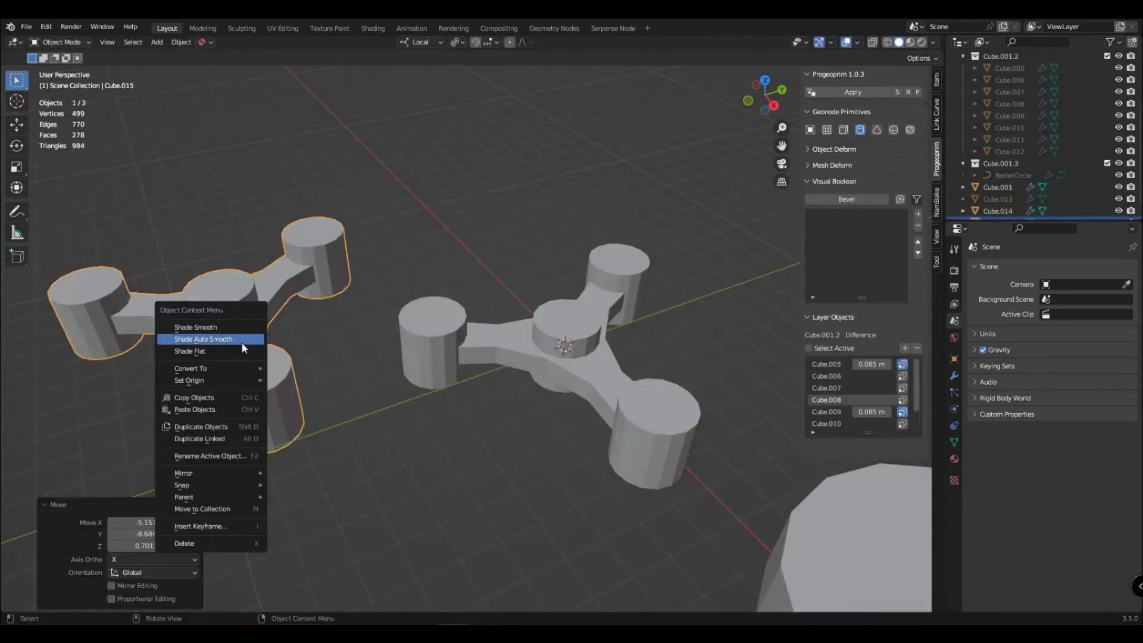
pyautogui.click(242, 342)
# Select all of the copy's mesh in Edit Mode, then reselect the original and restore its bevel.
pyautogui.press('Tab')
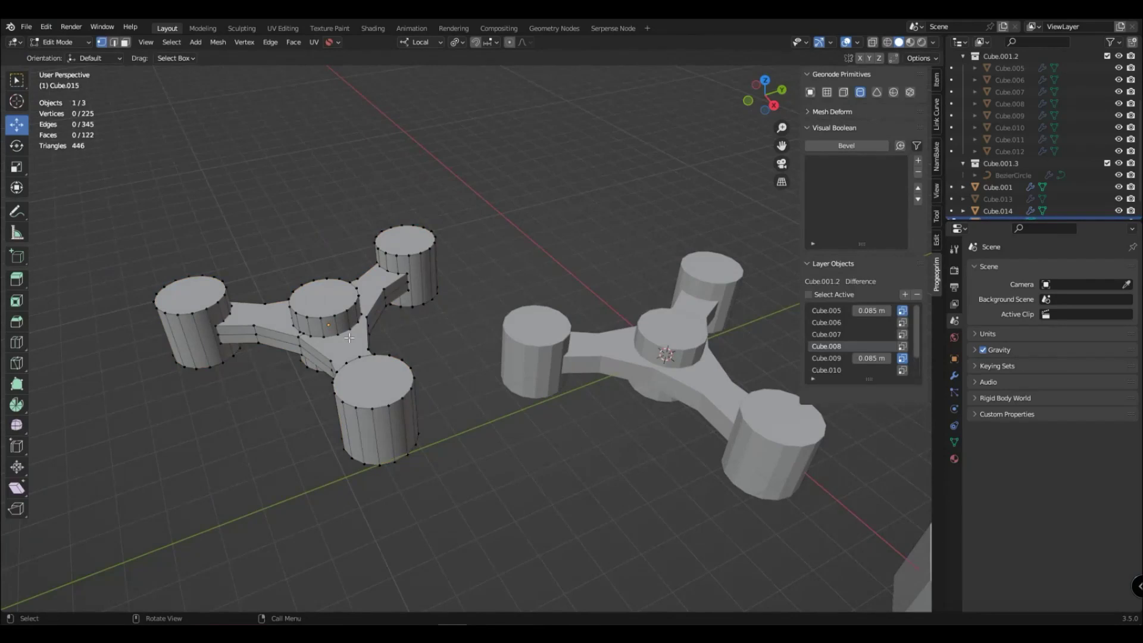
pyautogui.press('a')
pyautogui.press('Tab')
pyautogui.scroll(-3, 488, 413)
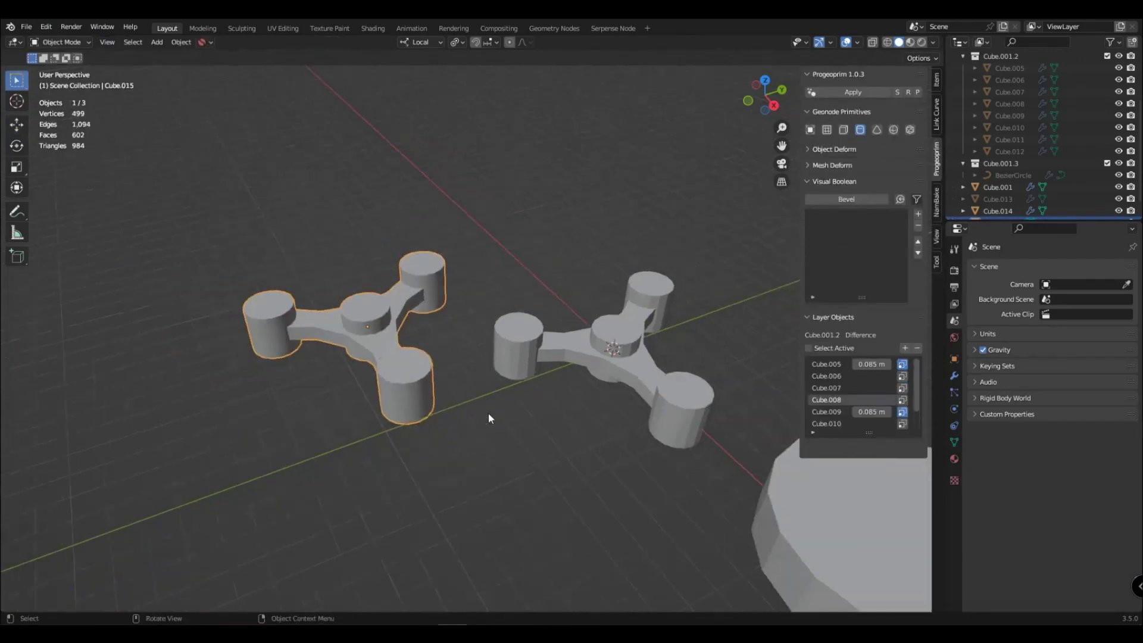
pyautogui.scroll(2, 513, 426)
pyautogui.click(591, 401)
pyautogui.moveTo(592, 402); pyautogui.dragTo(362, 412, button='middle')
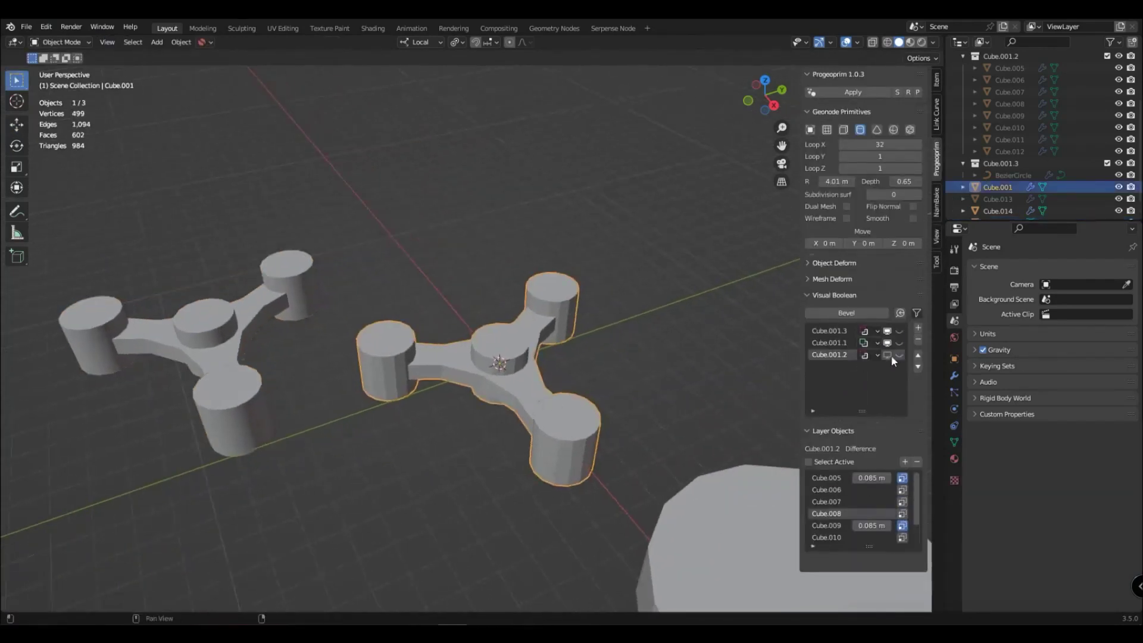
pyautogui.click(837, 311)
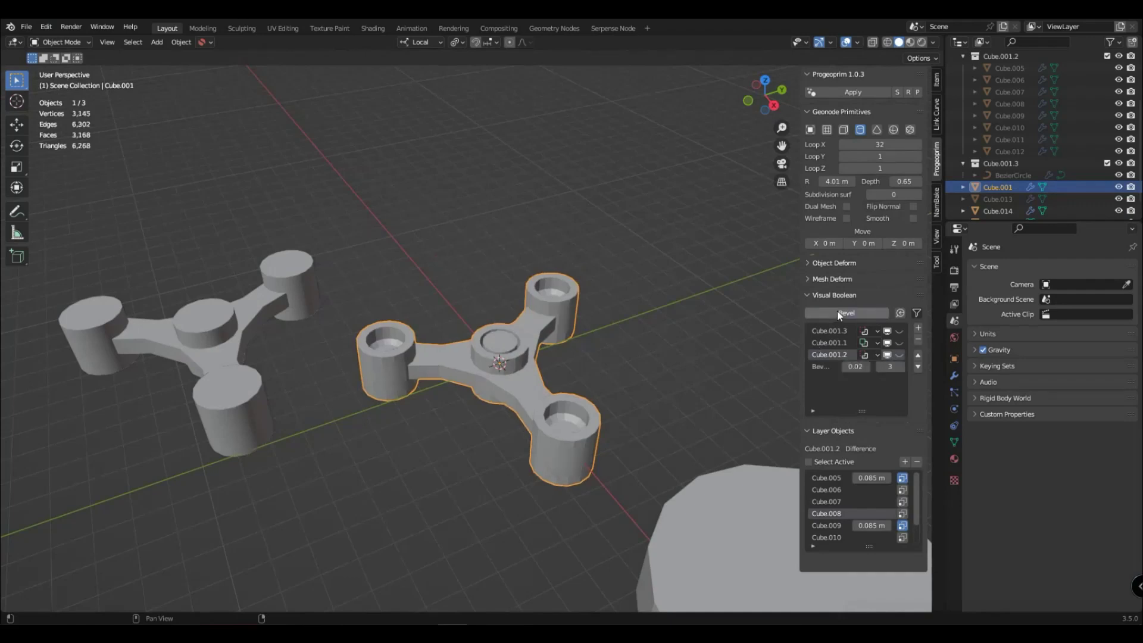
# Make an applied copy of the bevelled spinner and raise it above the others.
pyautogui.scroll(2, 624, 423)
pyautogui.scroll(1, 566, 391)
pyautogui.hotkey('shift', 'd')
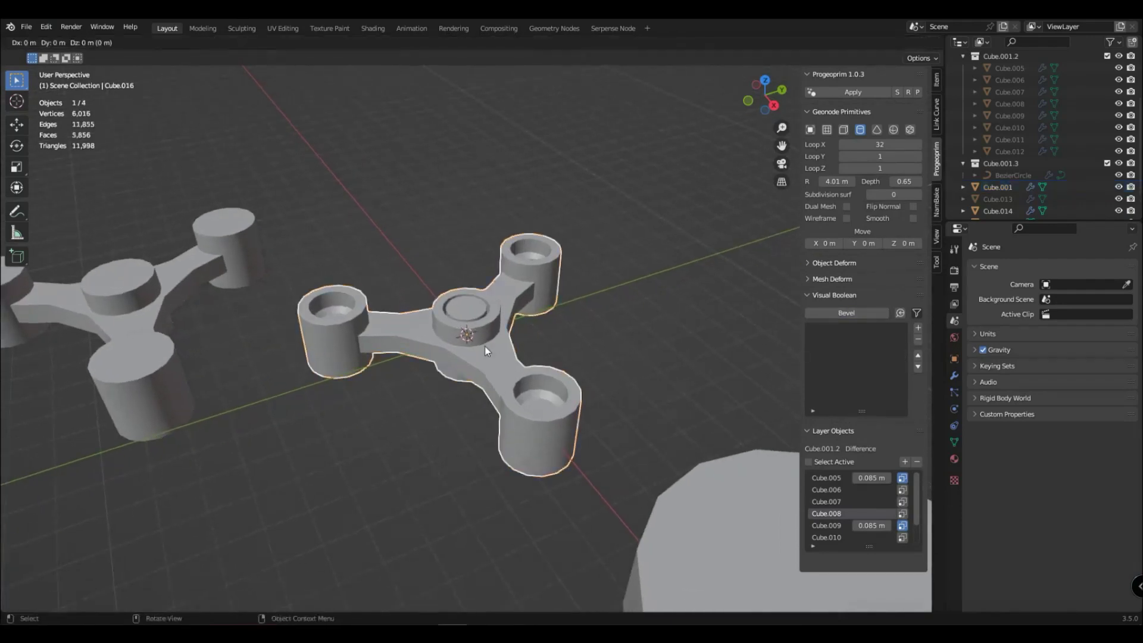
pyautogui.rightClick(484, 345)
pyautogui.click(850, 95)
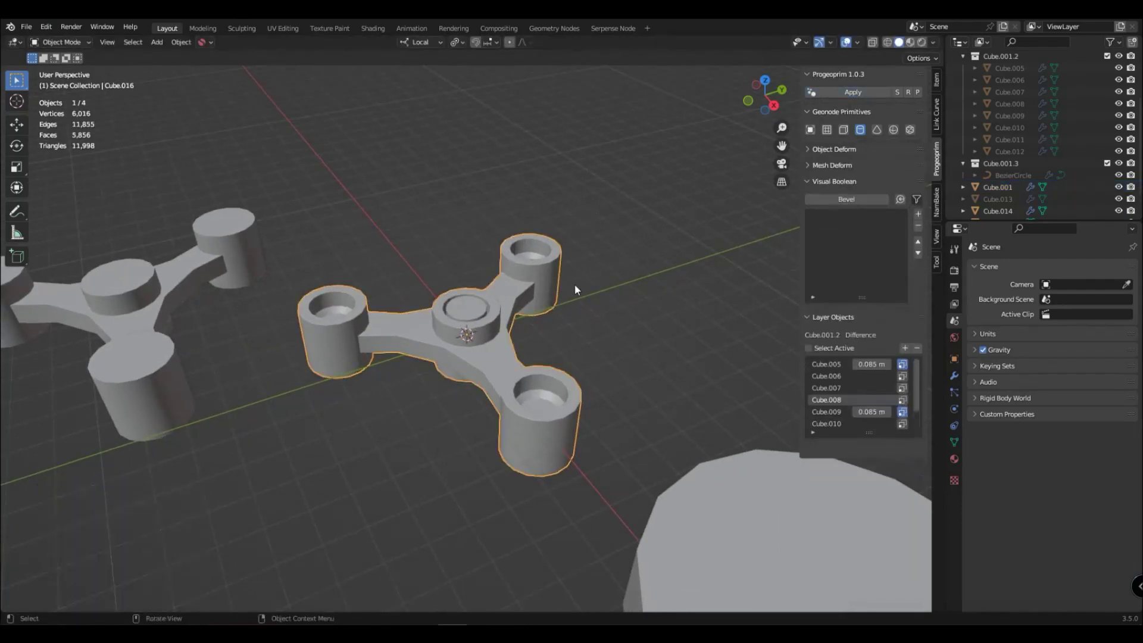
pyautogui.moveTo(573, 283); pyautogui.dragTo(613, 338, button='middle')
pyautogui.press('g')
pyautogui.click(615, 238)
# Select the raised high-poly copy together with the left low-poly spinner in the NamBake tab.
pyautogui.moveTo(502, 332); pyautogui.dragTo(585, 369, button='middle')
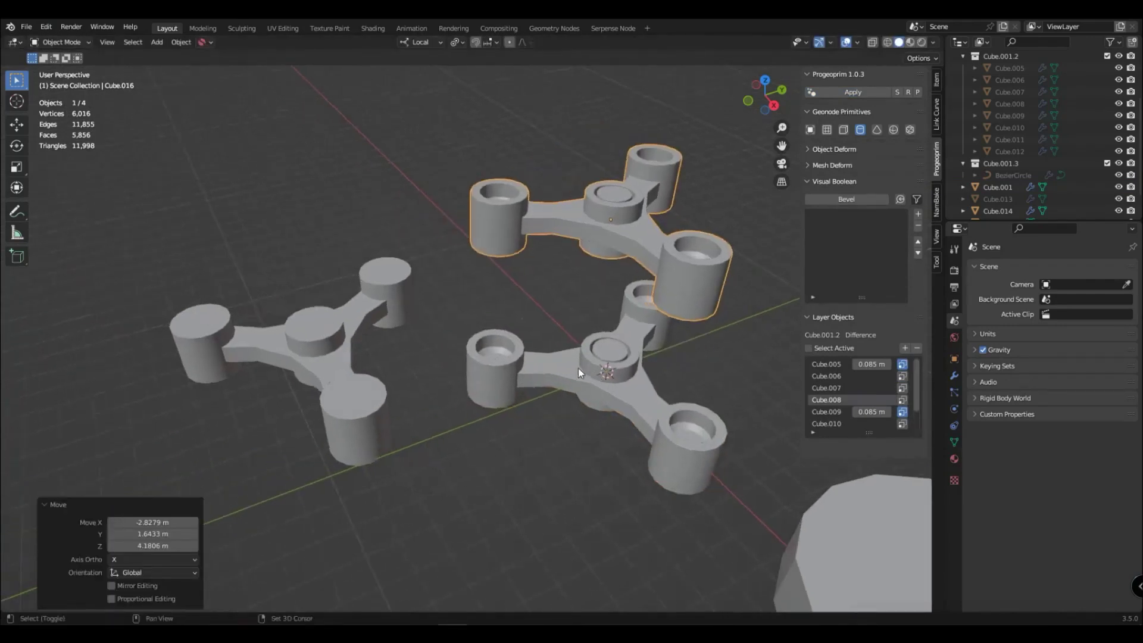
pyautogui.keyDown('shift'); pyautogui.click(308, 352); pyautogui.keyUp('shift')
pyautogui.click(937, 205)
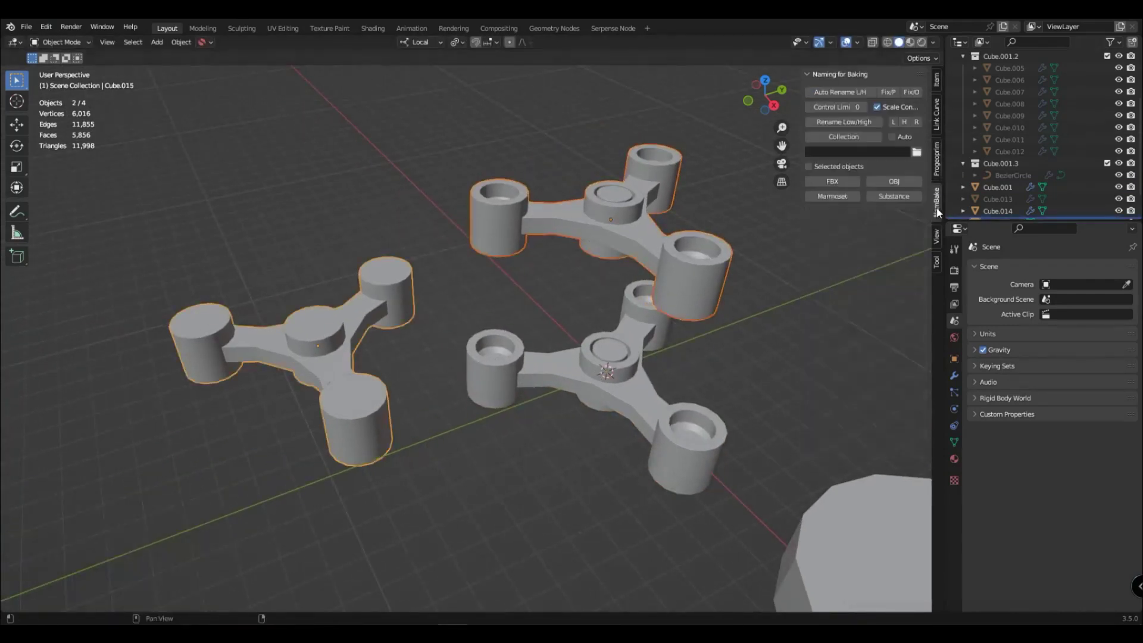
# Auto-rename the two copies as Cube.015_low and Cube.015_high, and enlarge the outliner.
pyautogui.hotkey('shift', 's')
pyautogui.scroll(2, 570, 347)
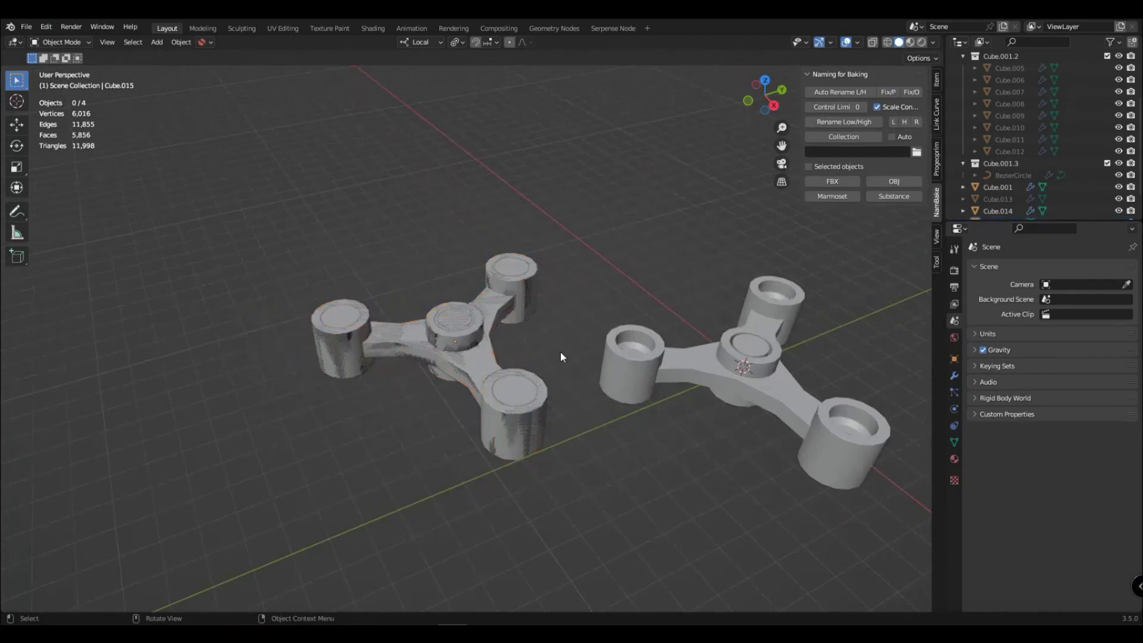
pyautogui.moveTo(1055, 220); pyautogui.dragTo(1056, 341)
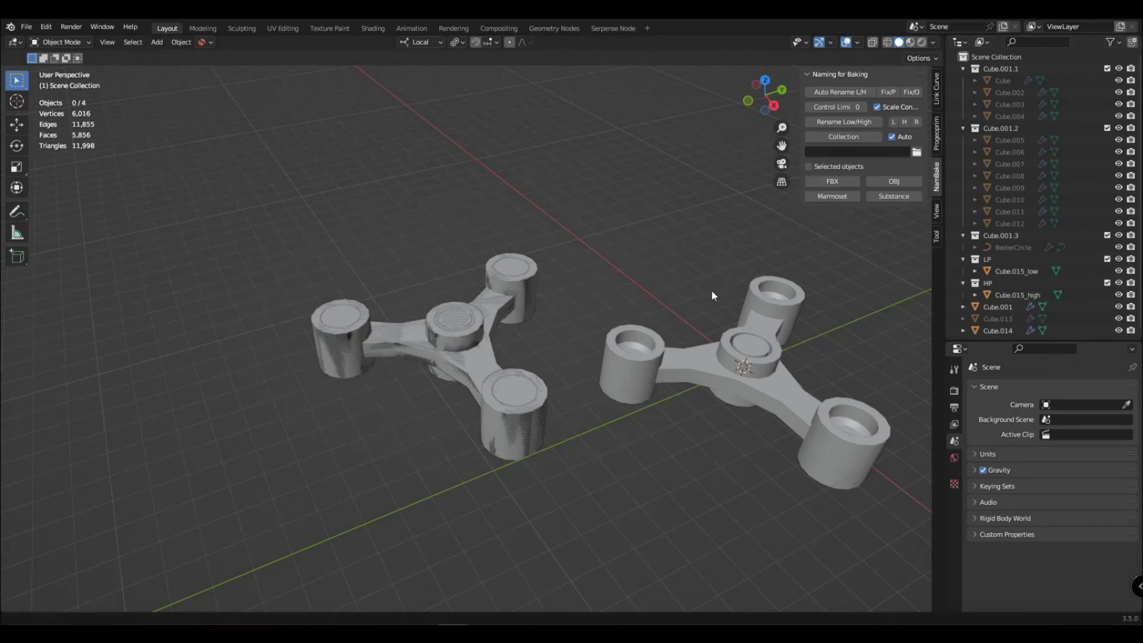
# Delete both bake copies, then select the large cylinder Cube.014.
pyautogui.keyDown('shift'); pyautogui.moveTo(722, 296); pyautogui.dragTo(530, 282, button='middle'); pyautogui.keyUp('shift')
pyautogui.moveTo(154, 254); pyautogui.dragTo(365, 441)
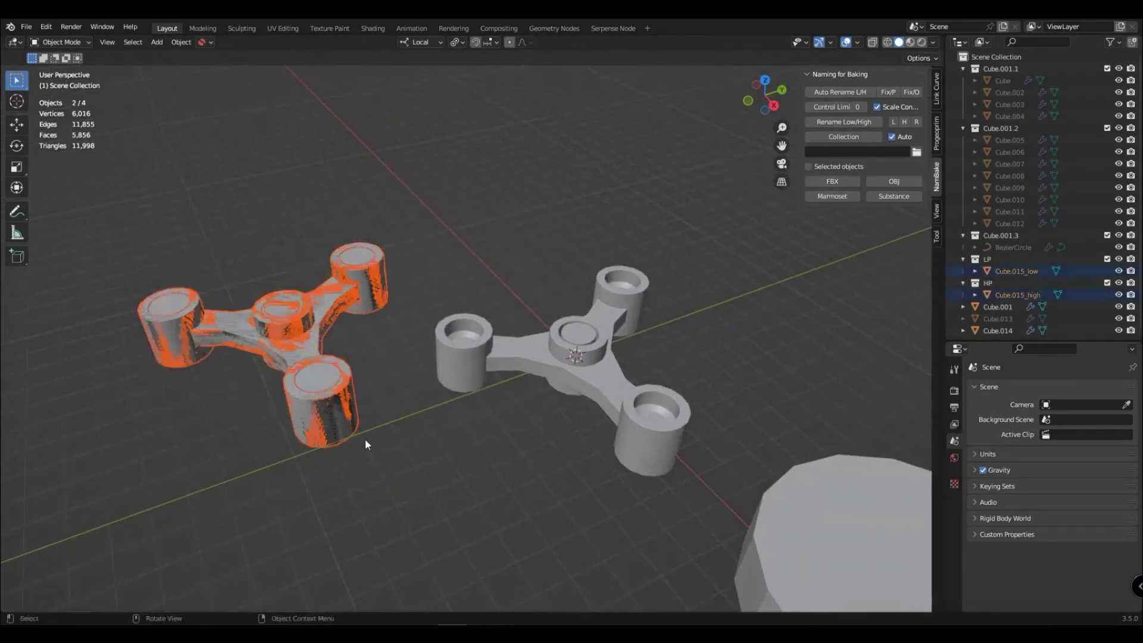
pyautogui.click(345, 372)
pyautogui.keyDown('shift'); pyautogui.moveTo(664, 411); pyautogui.dragTo(563, 377, button='middle'); pyautogui.keyUp('shift')
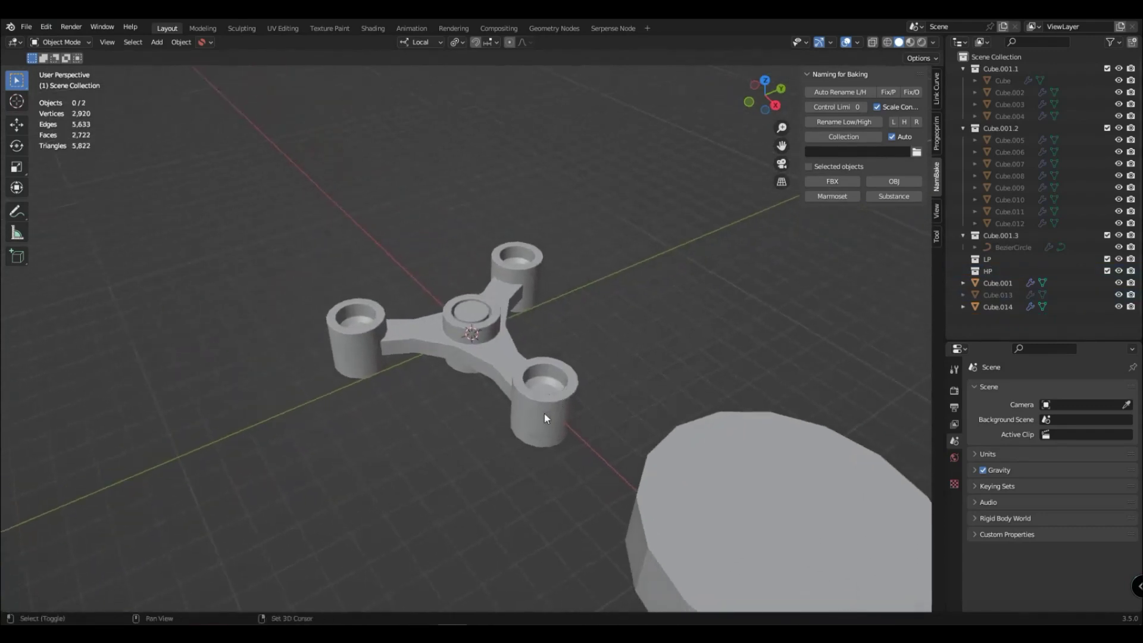
pyautogui.click(648, 480)
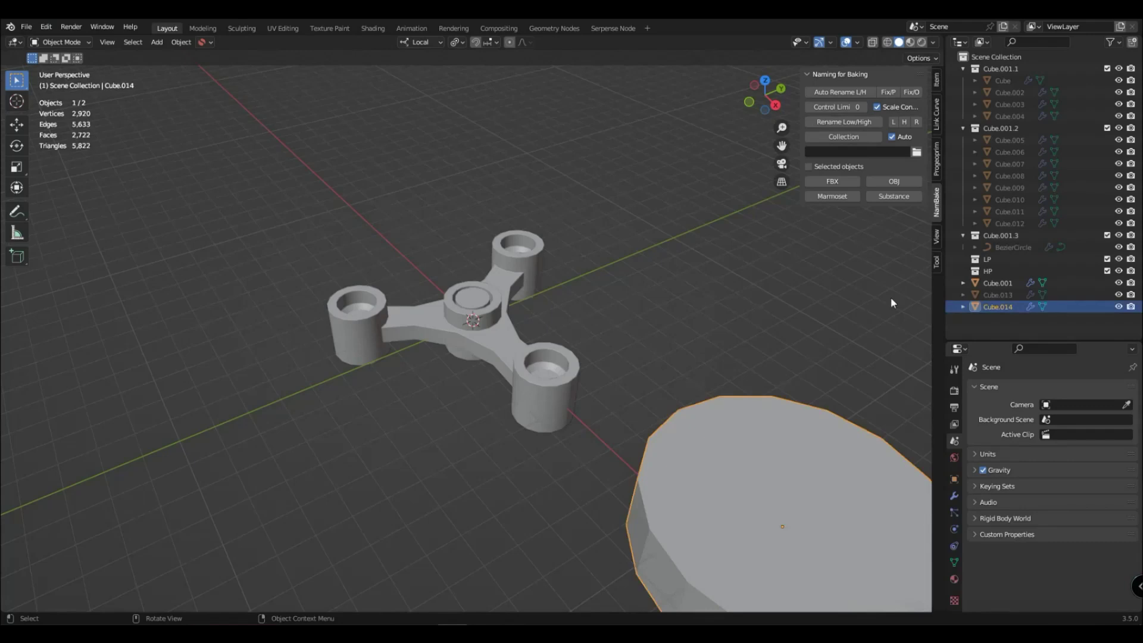
pyautogui.click(935, 161)
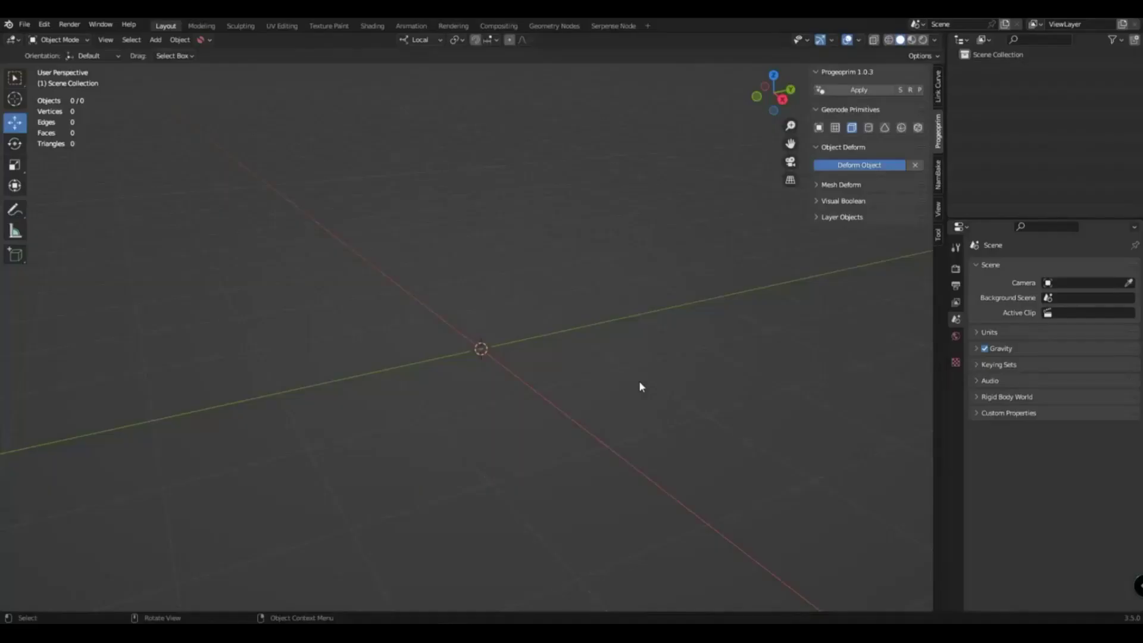
# Give the box 12 Y loops, bend it 63.4° with Deform Object, and stretch it to 4.71 m in Y.
pyautogui.moveTo(897, 169)
pyautogui.mouseDown()
pyautogui.moveTo(917, 169)
pyautogui.moveTo(839, 177)
pyautogui.mouseUp()
pyautogui.click(858, 278)
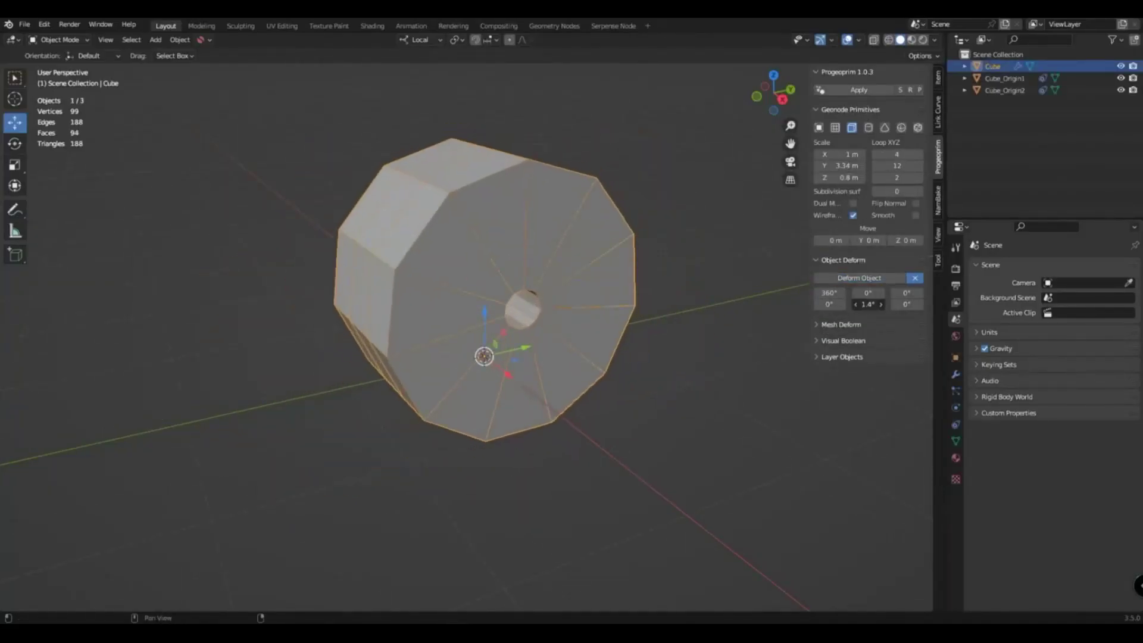
pyautogui.moveTo(868, 304); pyautogui.dragTo(911, 304)
pyautogui.moveTo(849, 165); pyautogui.dragTo(869, 165)
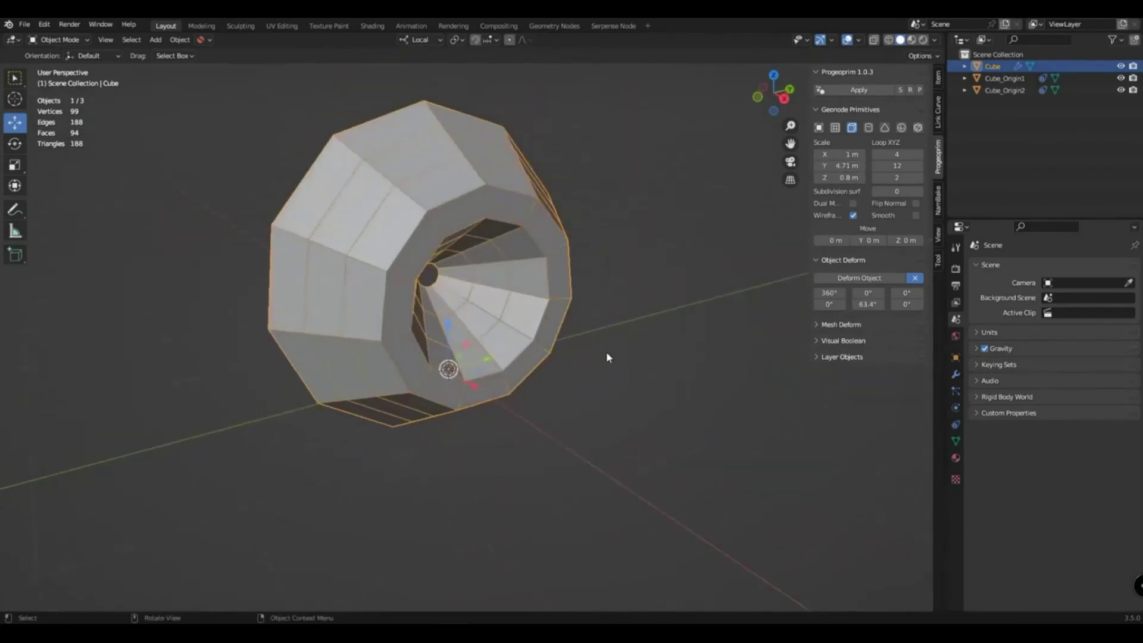
pyautogui.moveTo(605, 357); pyautogui.dragTo(535, 333, button='middle')
# Duplicate the cone into a 0.49 m-thick shell at Z -0.7 m, plus a copy with 7 Y loops.
pyautogui.hotkey('shift', 'd')
pyautogui.press('Escape')
pyautogui.moveTo(905, 240); pyautogui.dragTo(880, 240)
pyautogui.moveTo(850, 177); pyautogui.dragTo(833, 177)
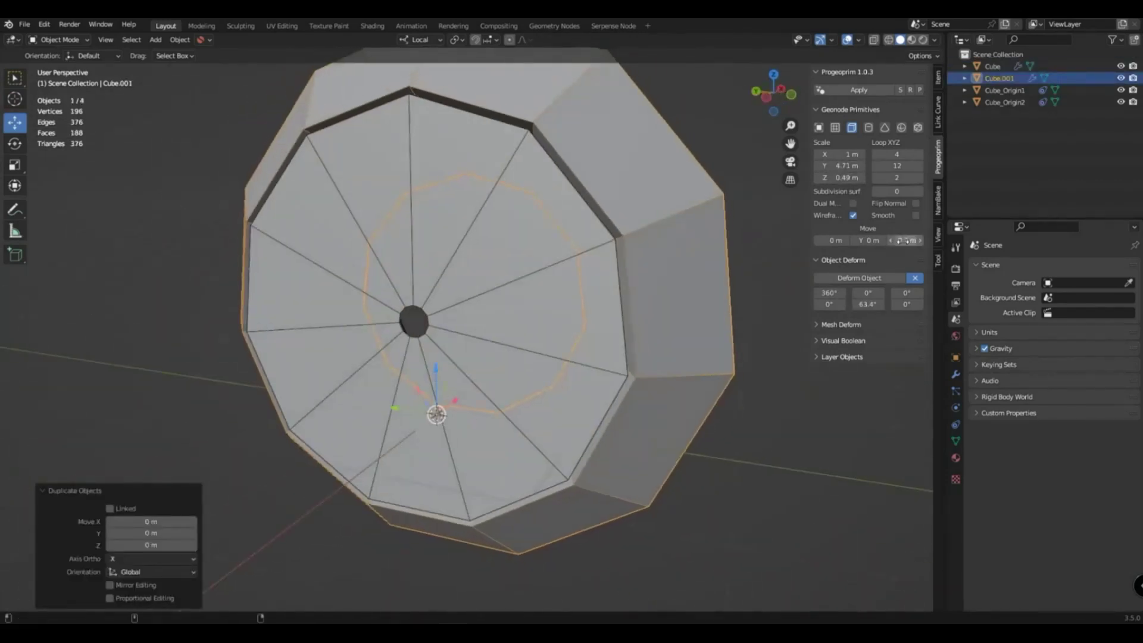
pyautogui.moveTo(520, 327); pyautogui.dragTo(585, 398, button='middle')
pyautogui.hotkey('shift', 'd')
pyautogui.press('Escape')
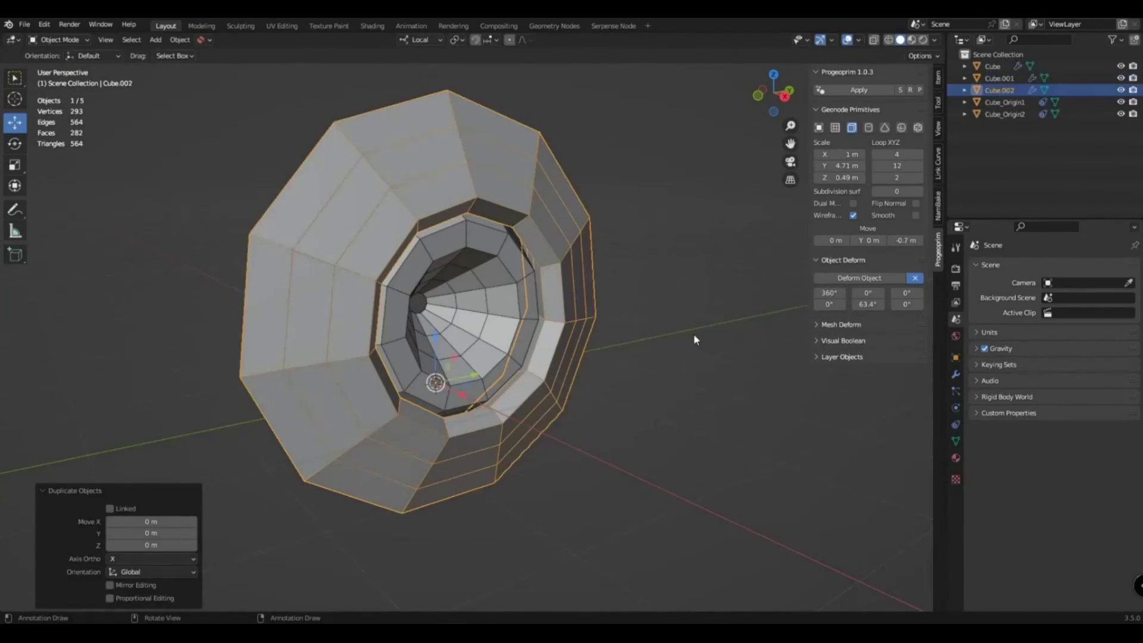
pyautogui.moveTo(597, 344); pyautogui.dragTo(669, 345, button='middle')
# Add more nested shells, including a Cube.002 copy narrowed to 0.81 m in X.
pyautogui.hotkey('shift', 'd')
pyautogui.press('Escape')
pyautogui.scroll(3, 669, 345)
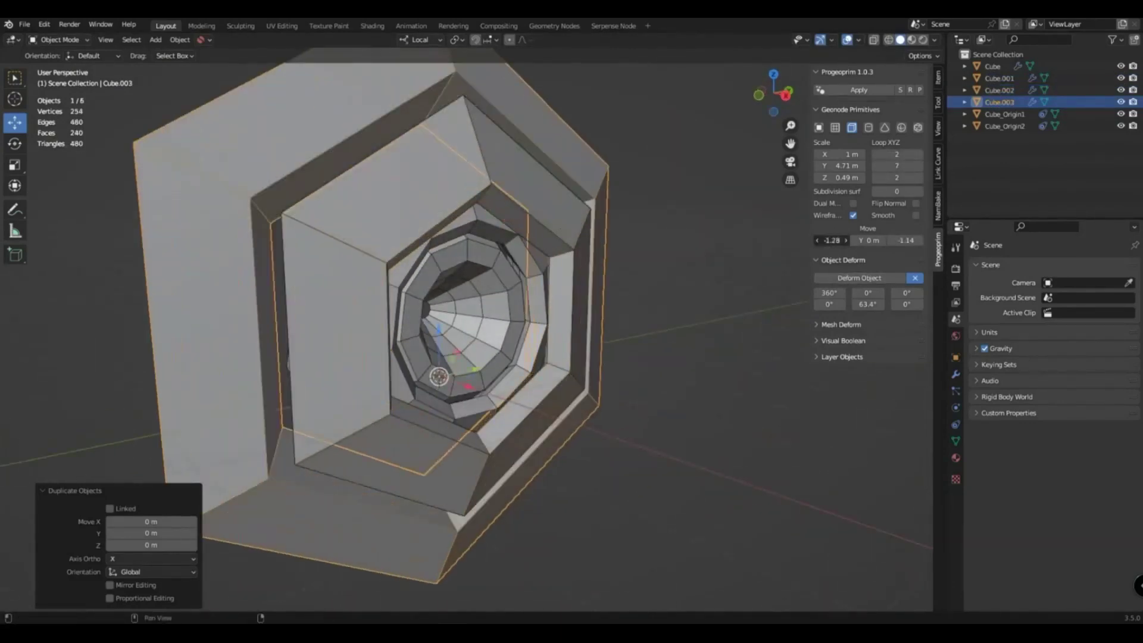
pyautogui.moveTo(536, 357); pyautogui.dragTo(507, 429, button='middle')
pyautogui.click(506, 416)
pyautogui.scroll(2, 508, 434)
pyautogui.hotkey('shift', 'd')
pyautogui.press('Escape')
pyautogui.moveTo(845, 154); pyautogui.dragTo(822, 154)
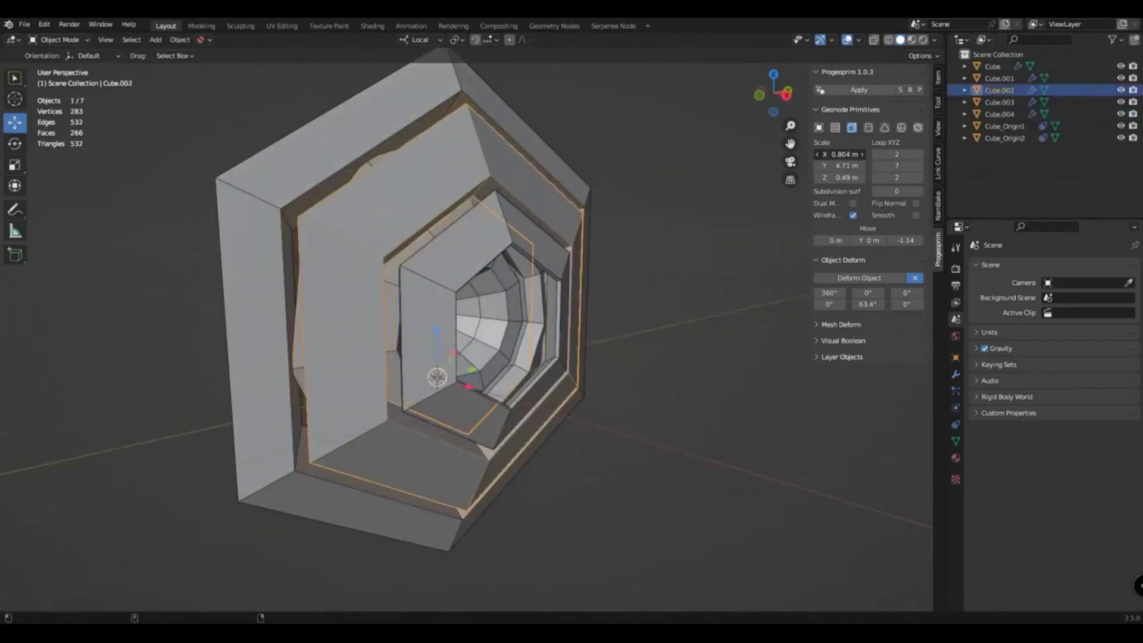
pyautogui.moveTo(595, 357); pyautogui.dragTo(604, 388, button='middle')
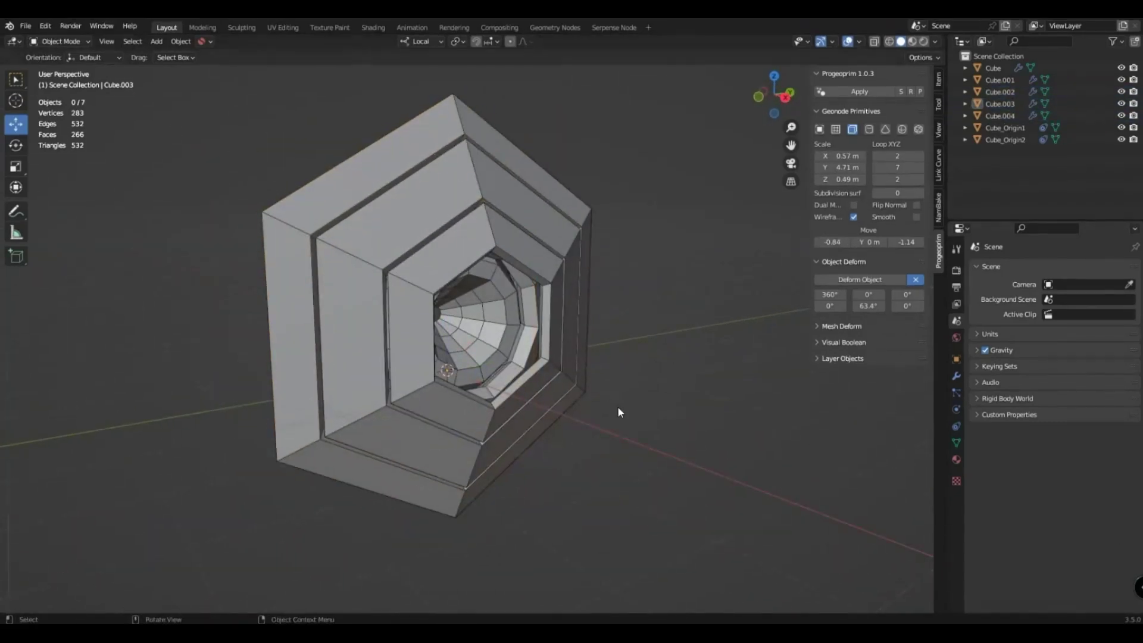
# Duplicate and scale another shell, then change the loop count on Cube.002, Cube.003 and Cube.004.
pyautogui.hotkey('shift', 'd')
pyautogui.press('Escape')
pyautogui.press('s')
pyautogui.click(544, 396)
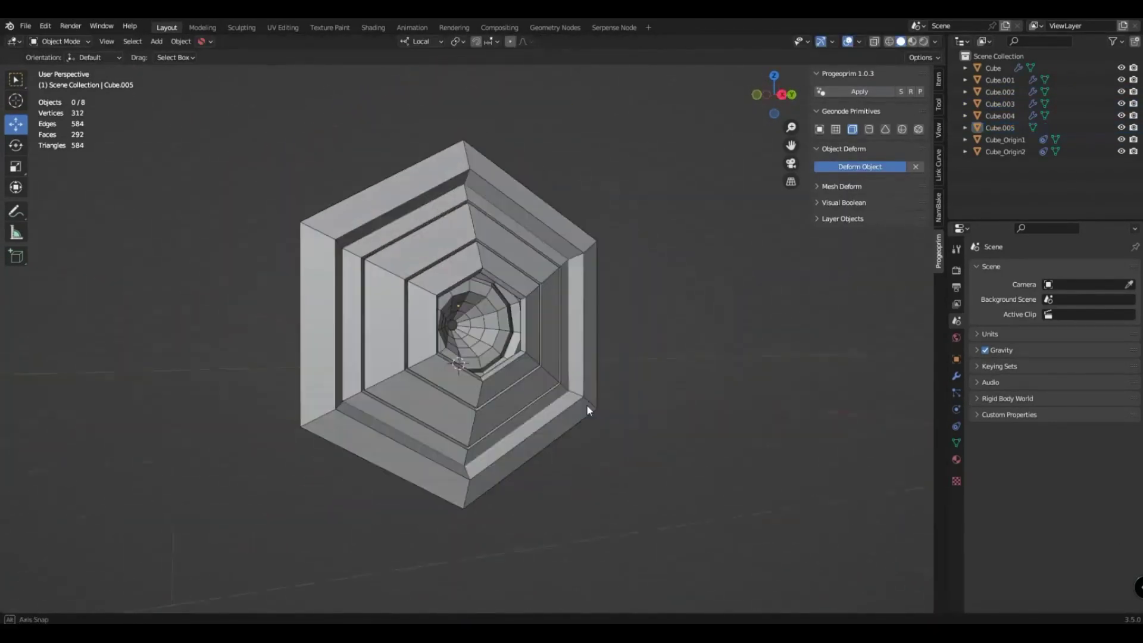
pyautogui.click(452, 392)
pyautogui.keyDown('shift'); pyautogui.click(419, 379); pyautogui.keyUp('shift')
pyautogui.moveTo(897, 156); pyautogui.dragTo(916, 156)
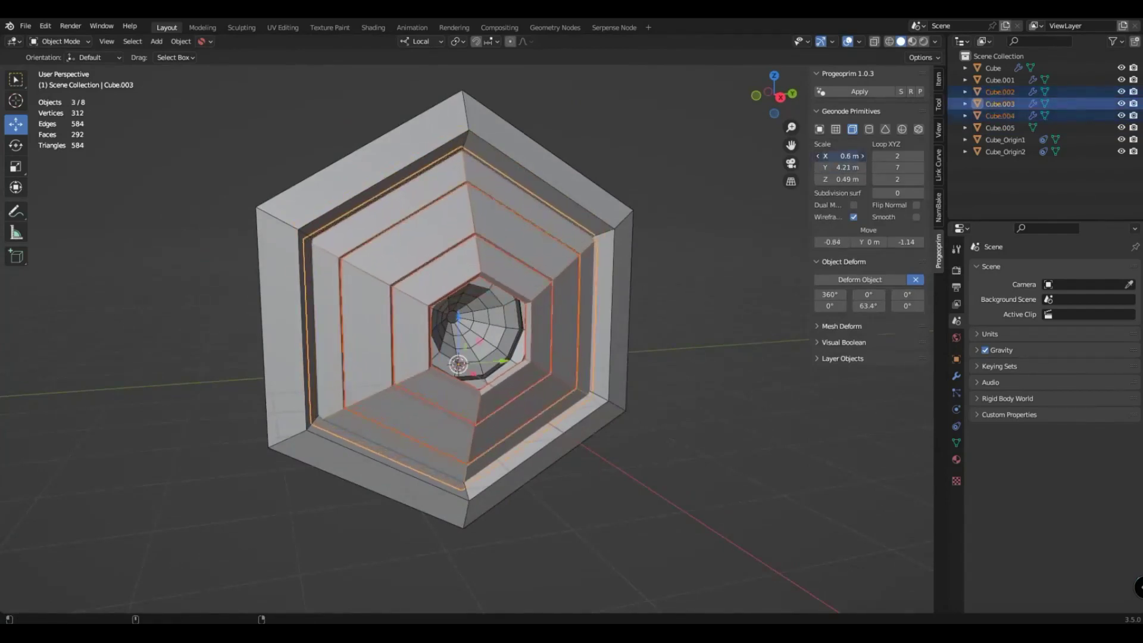
pyautogui.scroll(2, 673, 352)
pyautogui.scroll(-3, 726, 395)
# Select the leafy ornament Retopo_Obodok.001 and orbit around it.
pyautogui.click(680, 380)
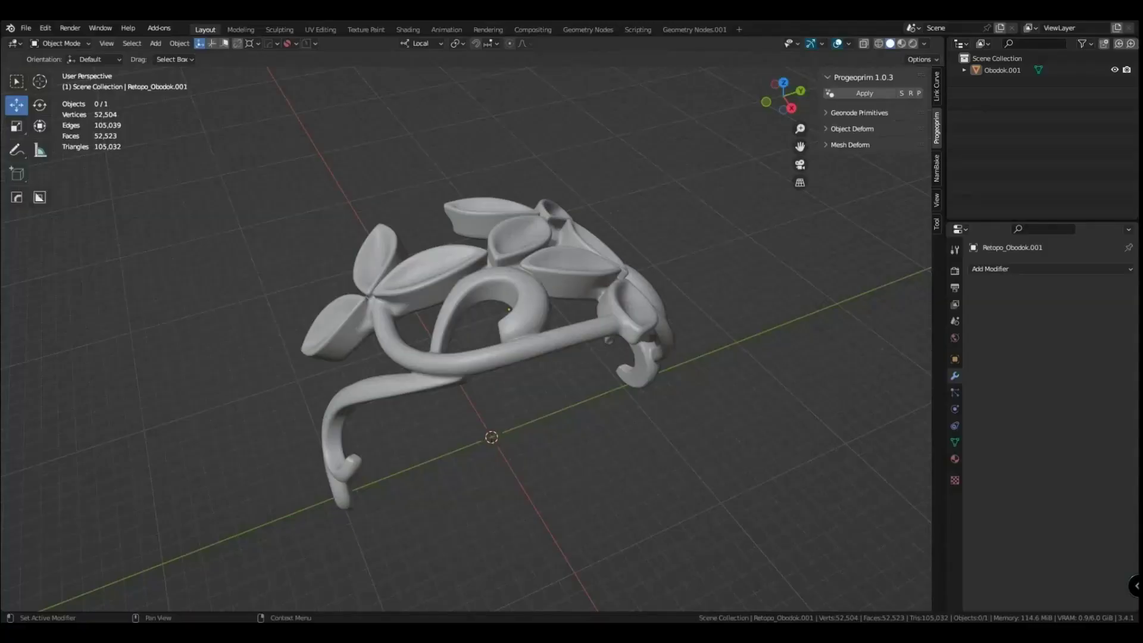
pyautogui.press('a')
pyautogui.moveTo(783, 95); pyautogui.dragTo(827, 149)
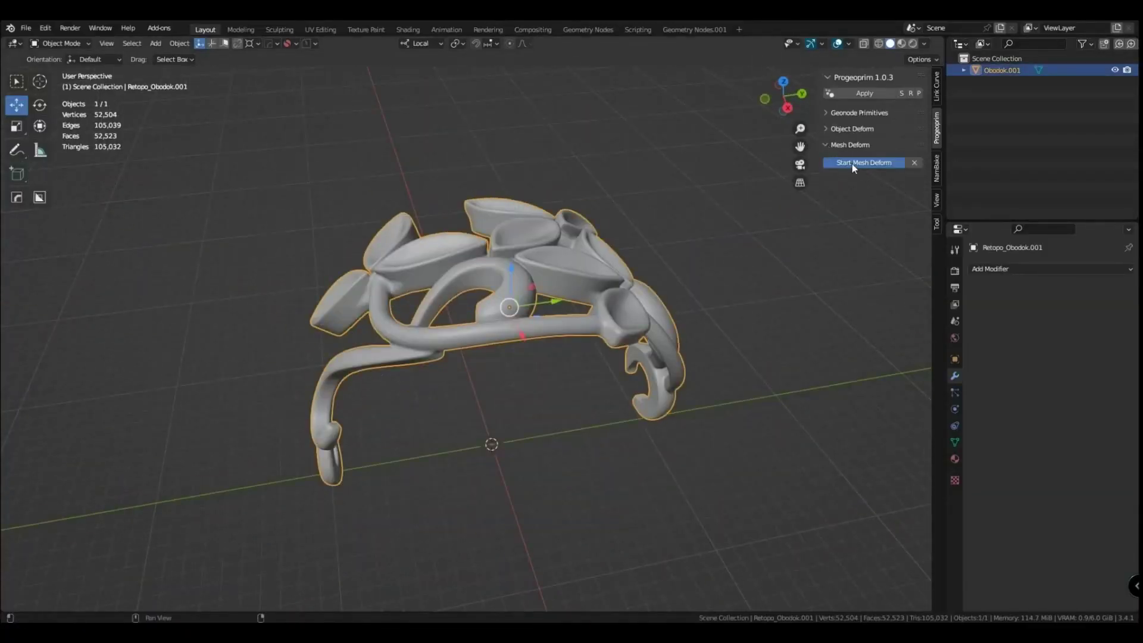
# Create a mesh-deform grid cage around the ornament with Y scale 1.89 m, 39 Y loops and 13 X loops.
pyautogui.click(851, 163)
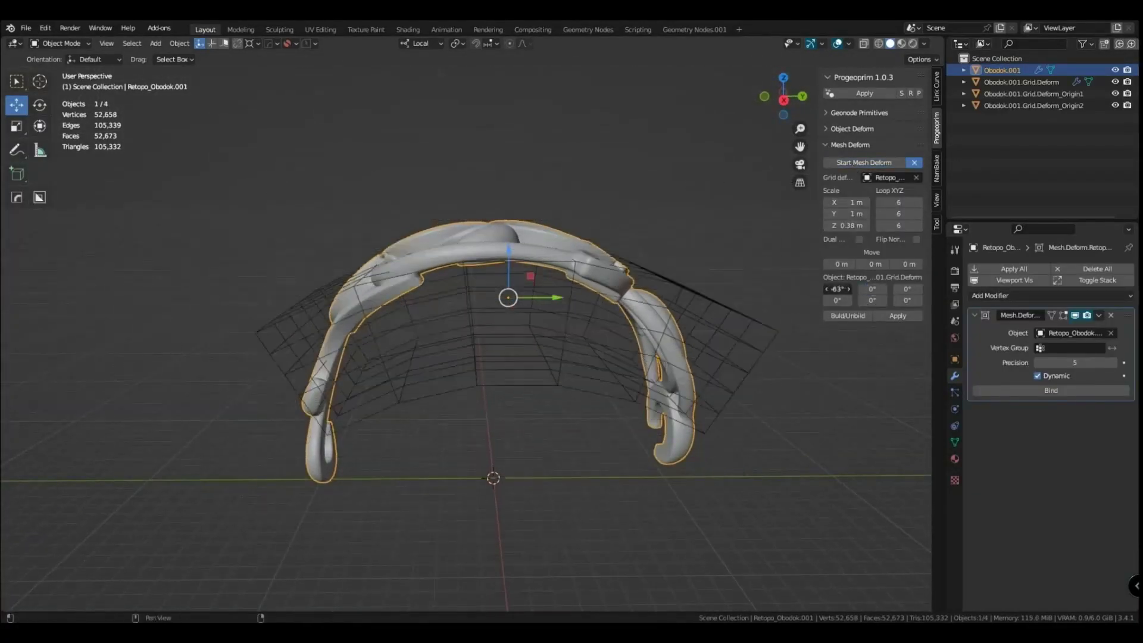
pyautogui.moveTo(852, 213); pyautogui.dragTo(893, 213)
pyautogui.moveTo(595, 357)
pyautogui.mouseDown(button='middle')
pyautogui.moveTo(709, 374)
pyautogui.moveTo(660, 280)
pyautogui.mouseUp(button='middle')
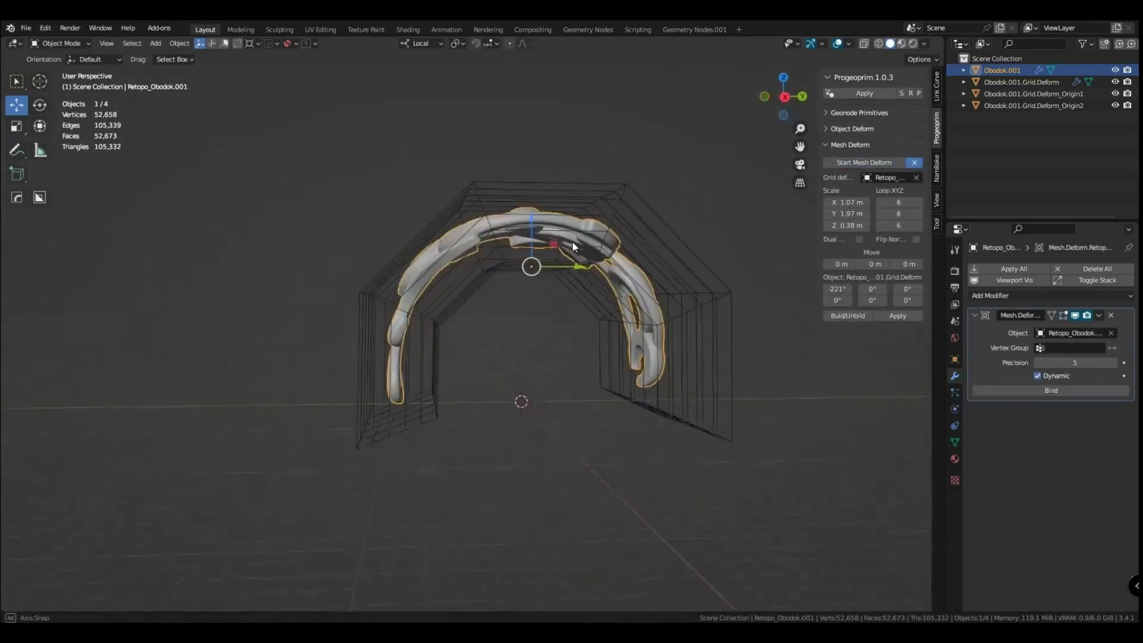
pyautogui.moveTo(852, 213); pyautogui.dragTo(845, 213)
pyautogui.moveTo(643, 331); pyautogui.dragTo(335, 366, button='middle')
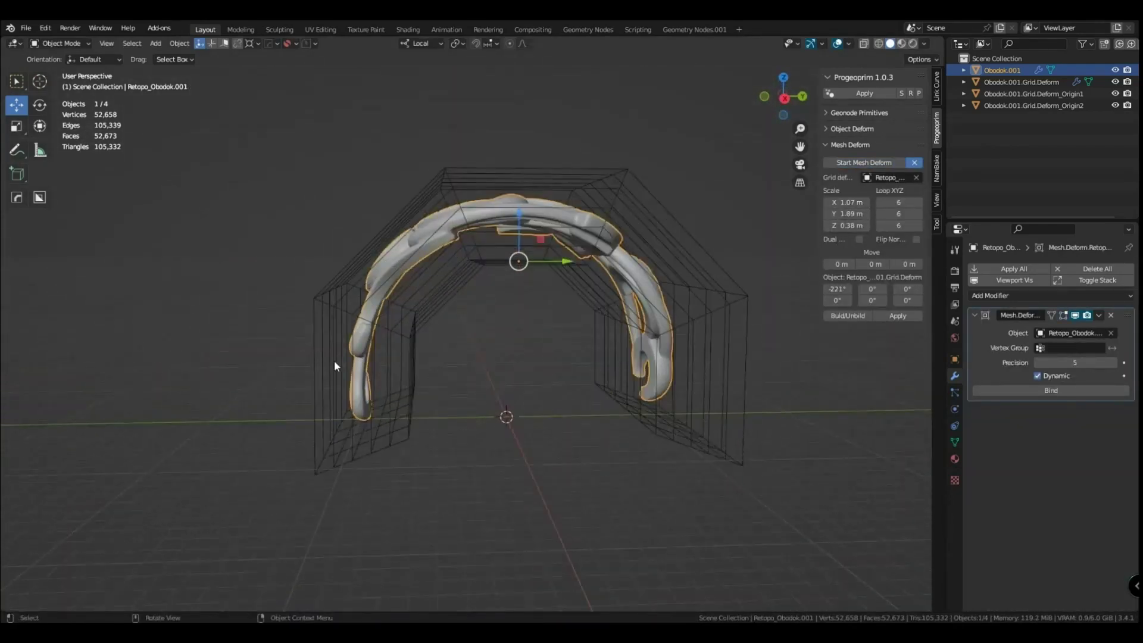
pyautogui.moveTo(898, 213); pyautogui.dragTo(919, 213)
pyautogui.moveTo(629, 262); pyautogui.dragTo(531, 264, button='middle')
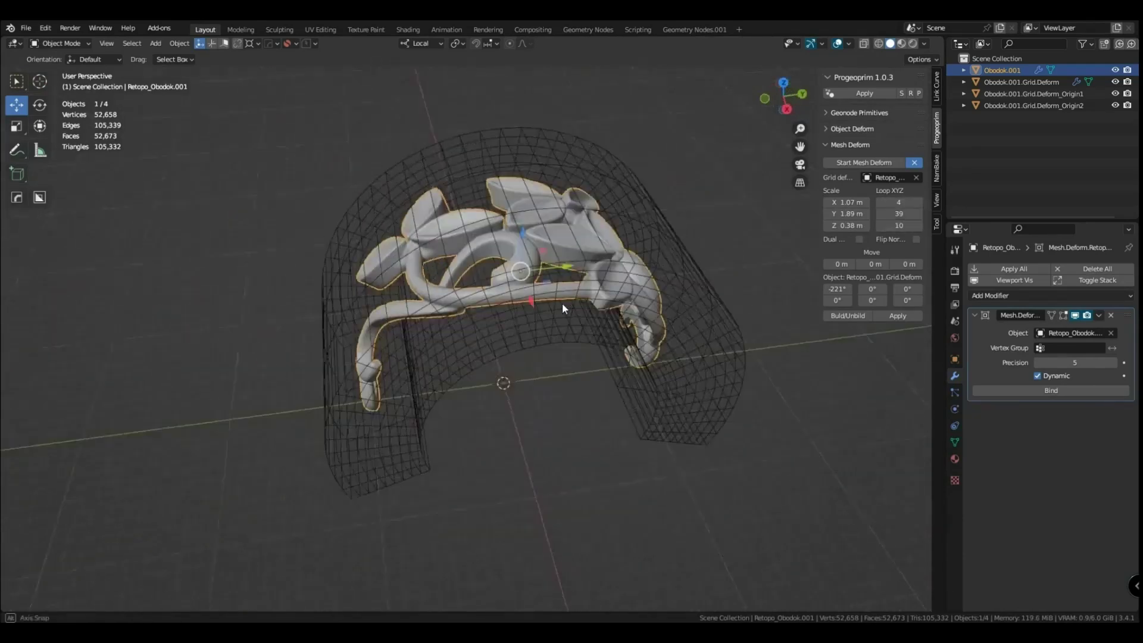
pyautogui.moveTo(899, 202); pyautogui.dragTo(919, 202)
pyautogui.moveTo(536, 280)
pyautogui.mouseDown(button='middle')
pyautogui.moveTo(541, 308)
pyautogui.moveTo(613, 330)
pyautogui.moveTo(513, 278)
pyautogui.moveTo(547, 364)
pyautogui.mouseUp(button='middle')
# Bind ornament Obodok.001 to the cage, test the bend, then reset and deselect it.
pyautogui.click(839, 317)
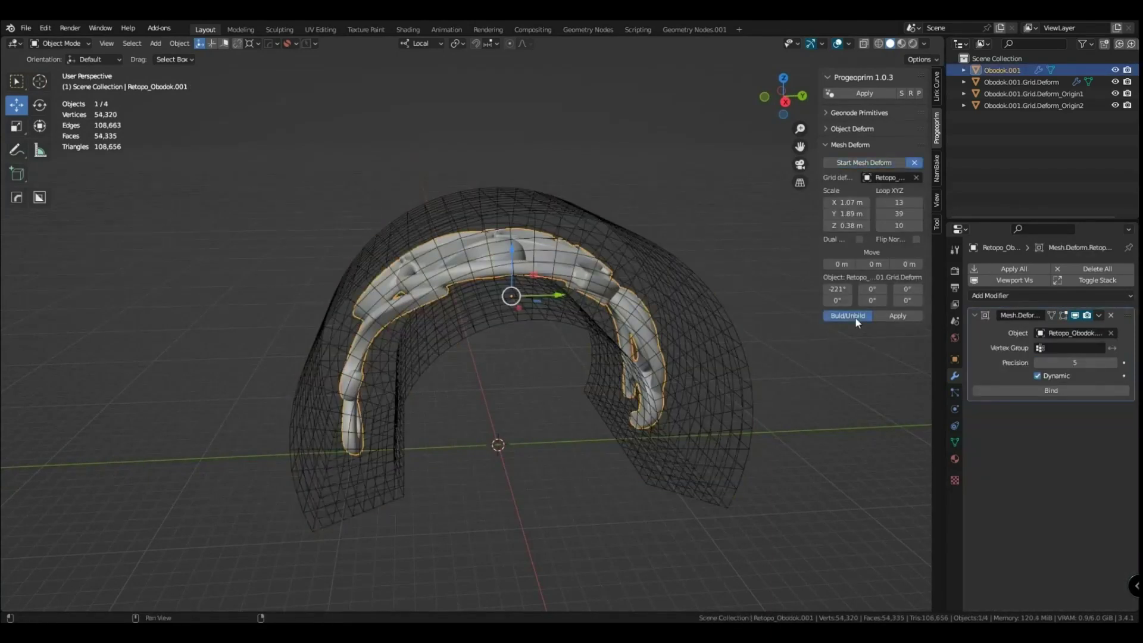
pyautogui.click(854, 322)
pyautogui.moveTo(798, 310); pyautogui.dragTo(731, 290, button='middle')
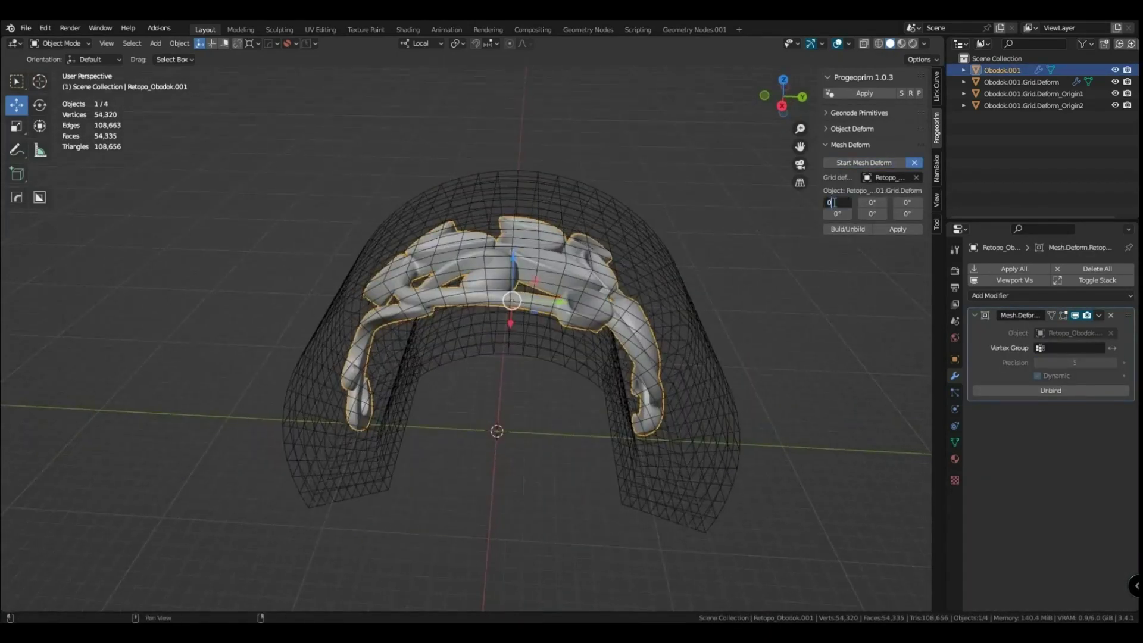
pyautogui.press('Return')
pyautogui.moveTo(798, 238)
pyautogui.mouseDown(button='middle')
pyautogui.moveTo(673, 347)
pyautogui.moveTo(605, 338)
pyautogui.mouseUp(button='middle')
pyautogui.click(894, 230)
pyautogui.moveTo(894, 235); pyautogui.dragTo(573, 326, button='middle')
pyautogui.click(670, 437)
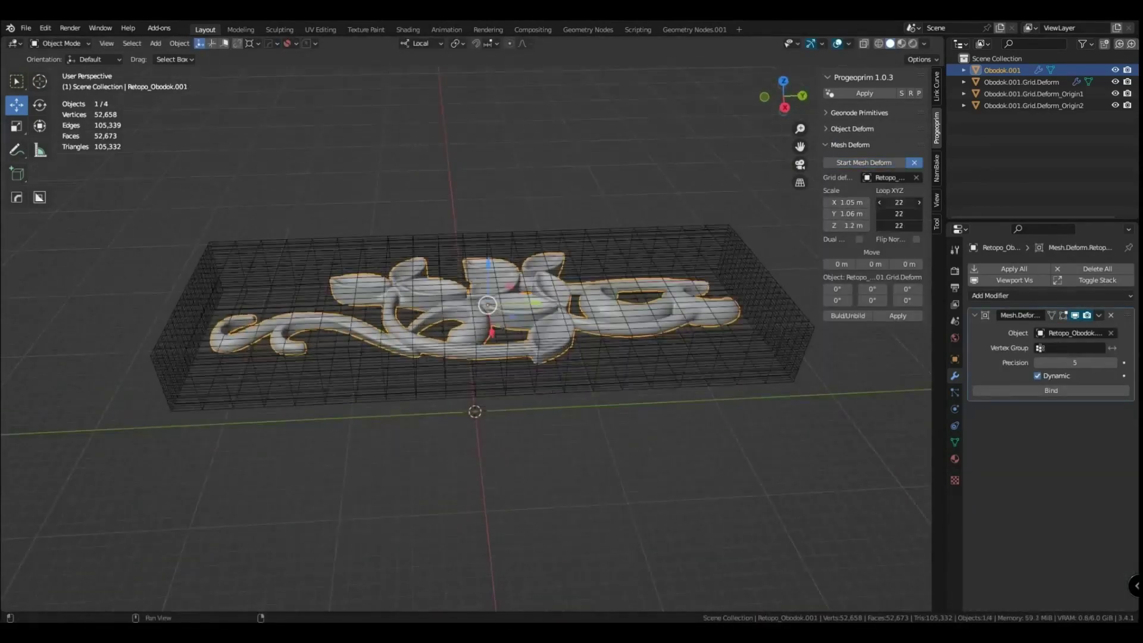
# Bind the ornament to the grid and set the second bend angle to -8.8°.
pyautogui.click(846, 318)
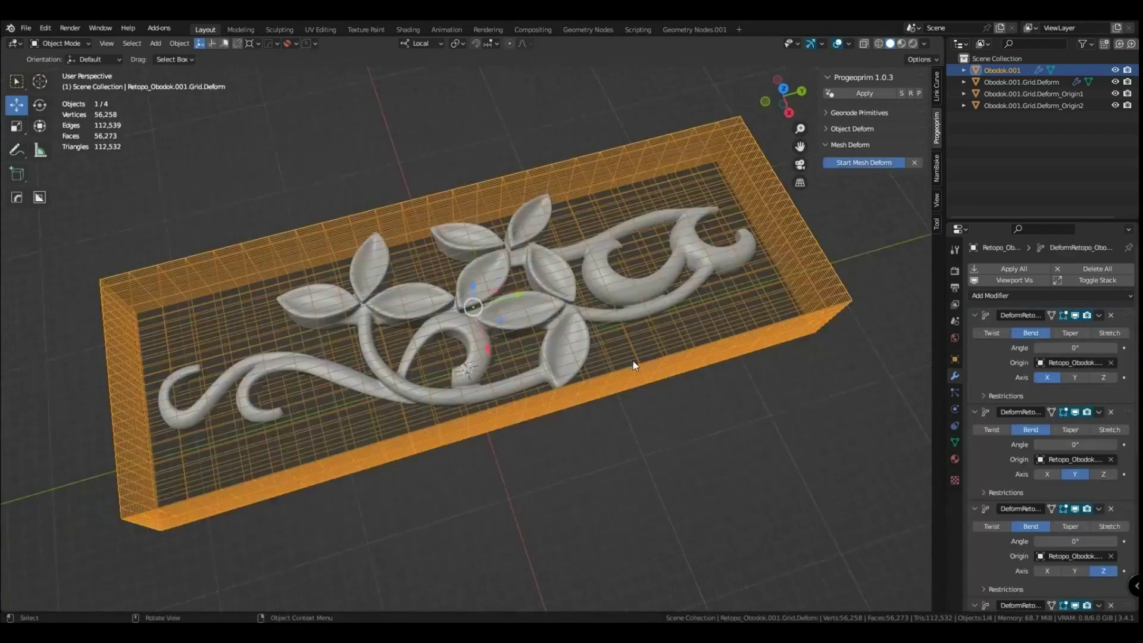
pyautogui.moveTo(837, 203)
pyautogui.mouseDown()
pyautogui.moveTo(872, 202)
pyautogui.moveTo(857, 202)
pyautogui.mouseUp()
pyautogui.moveTo(669, 317)
pyautogui.mouseDown(button='middle')
pyautogui.moveTo(487, 263)
pyautogui.moveTo(495, 356)
pyautogui.mouseUp(button='middle')
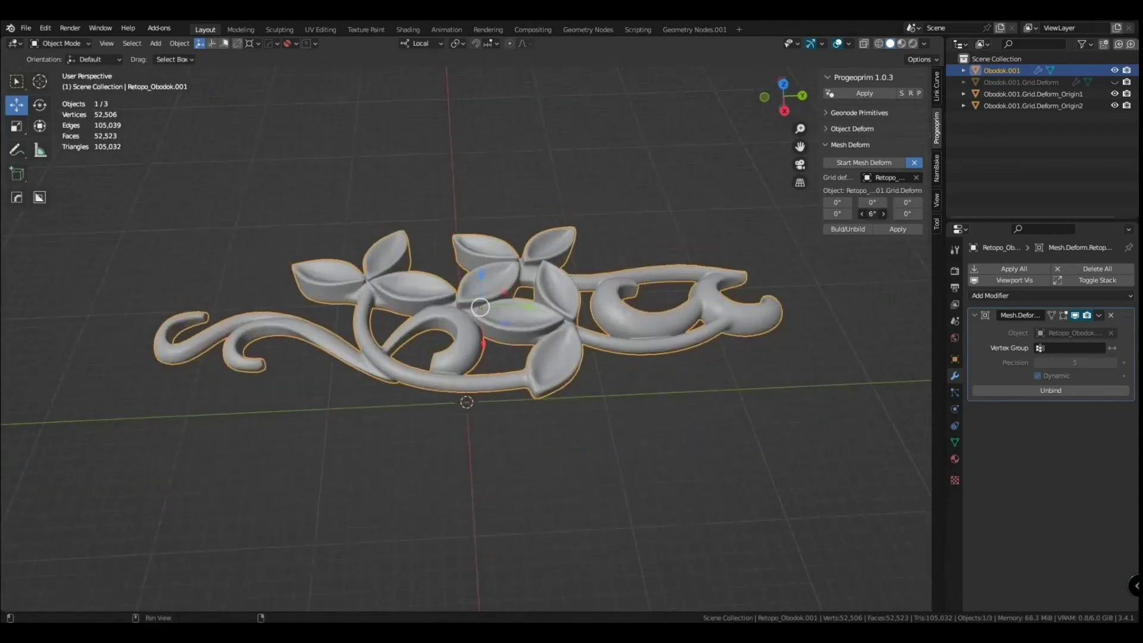
# Set the middle bend angle to 0° and bend the third axis toward 89.8°.
pyautogui.doubleClick(872, 213)
pyautogui.write('0')
pyautogui.press('Return')
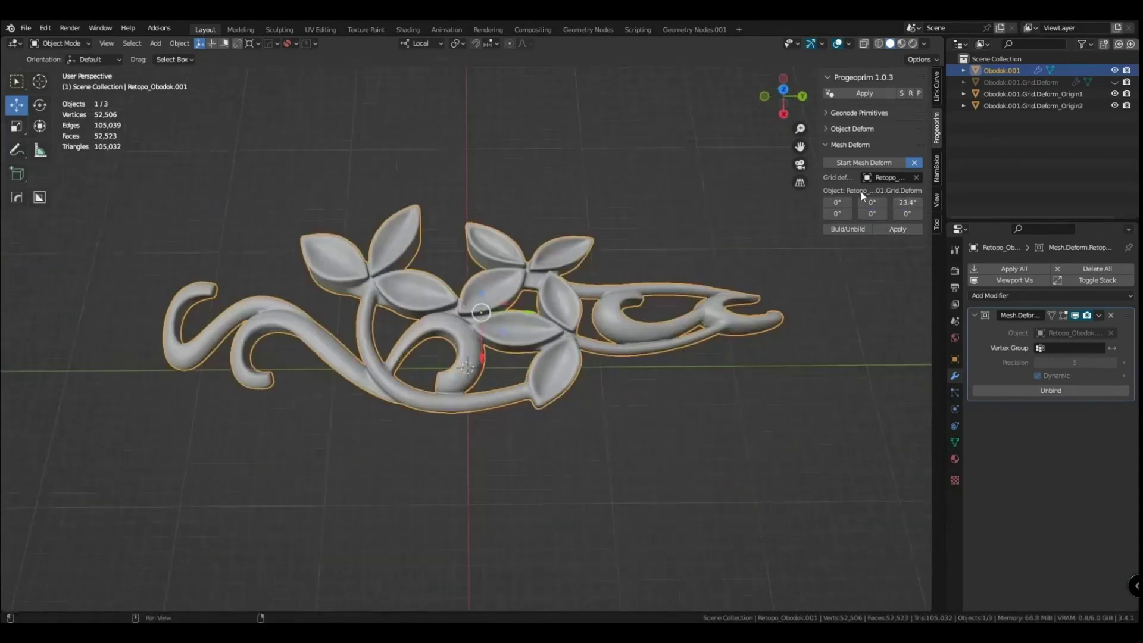
pyautogui.moveTo(904, 218); pyautogui.dragTo(959, 218)
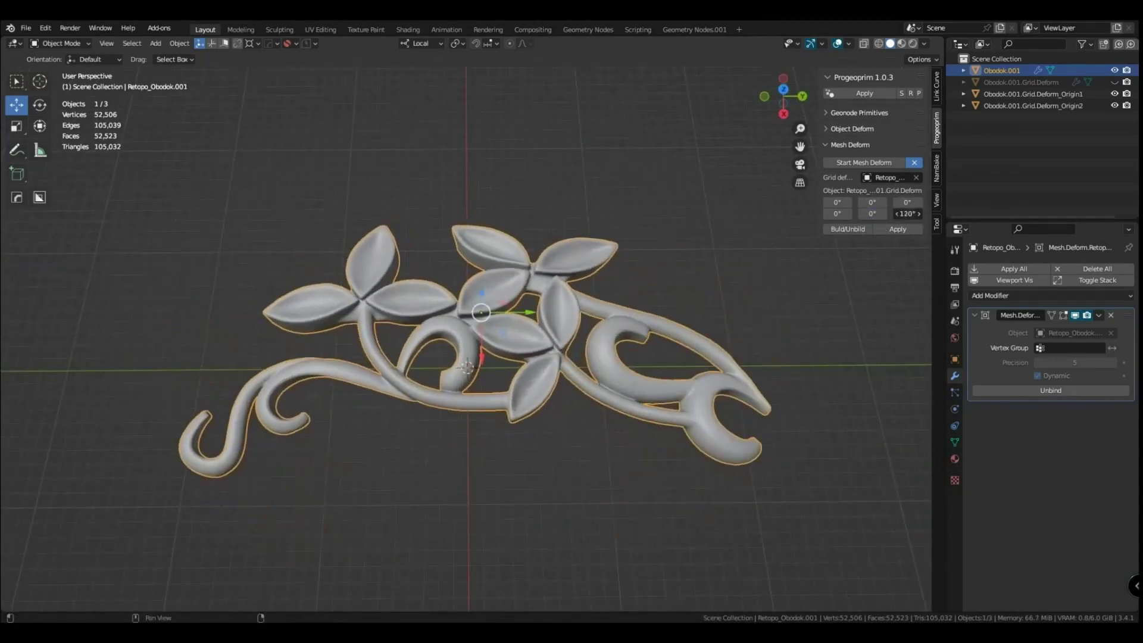
pyautogui.moveTo(620, 461); pyautogui.dragTo(619, 428, button='middle')
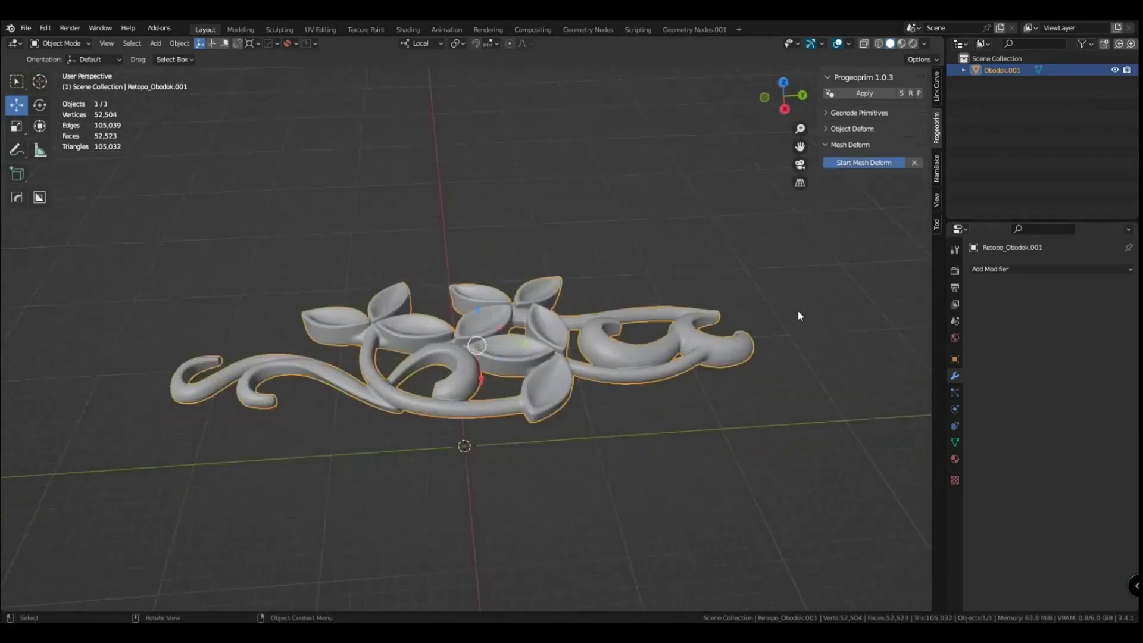